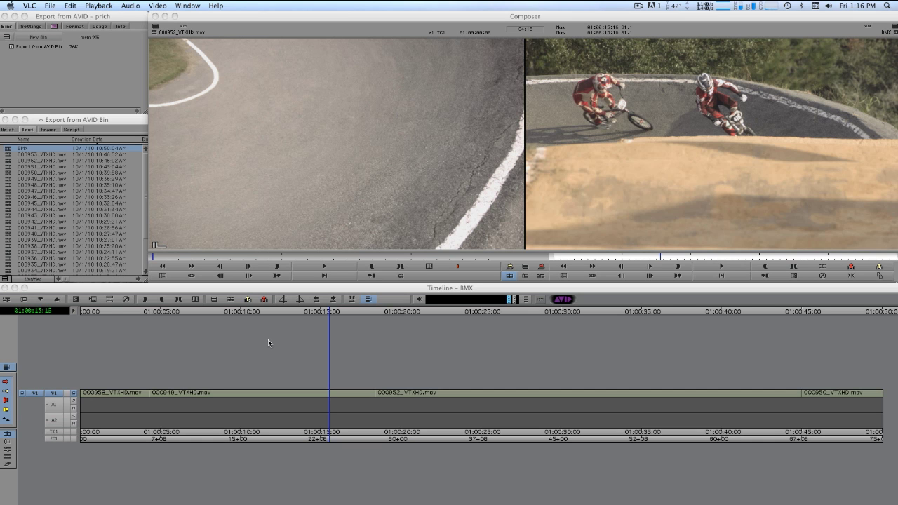
Step: Bring the BMX timeline forward and move its position indicator to 01:00:25:09
left_click(259, 322)
left_click_drag(258, 317, 485, 316)
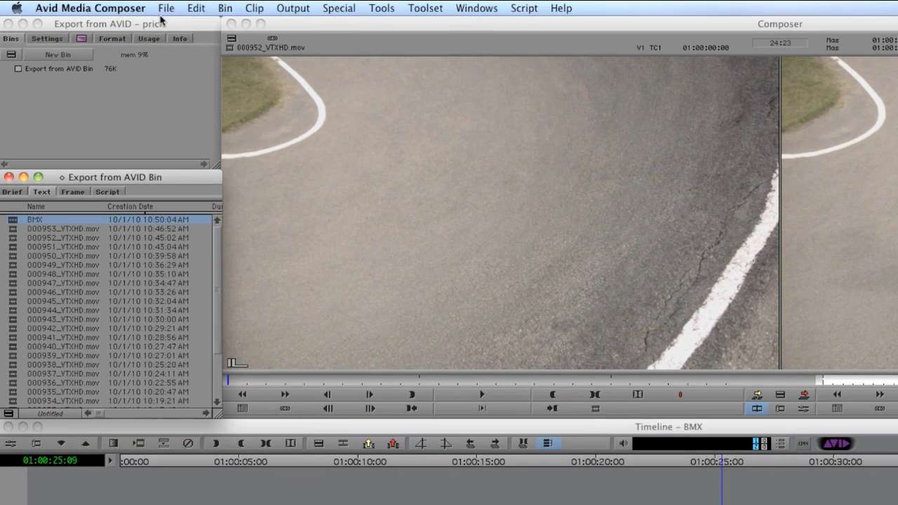
Step: Open the Send To: Sorenson Squeeze dialog for the BMX timeline via File > Send To > Encoding
left_click(165, 8)
mouse_move(210, 204)
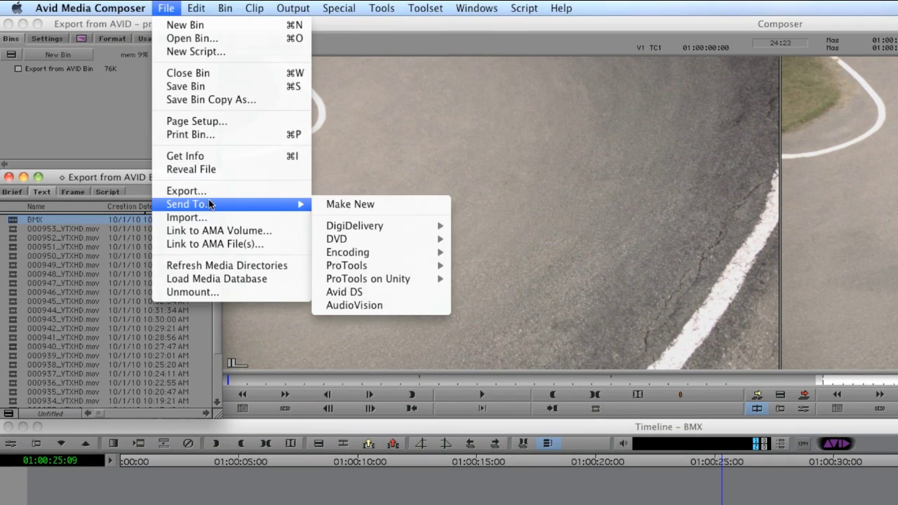
mouse_move(353, 246)
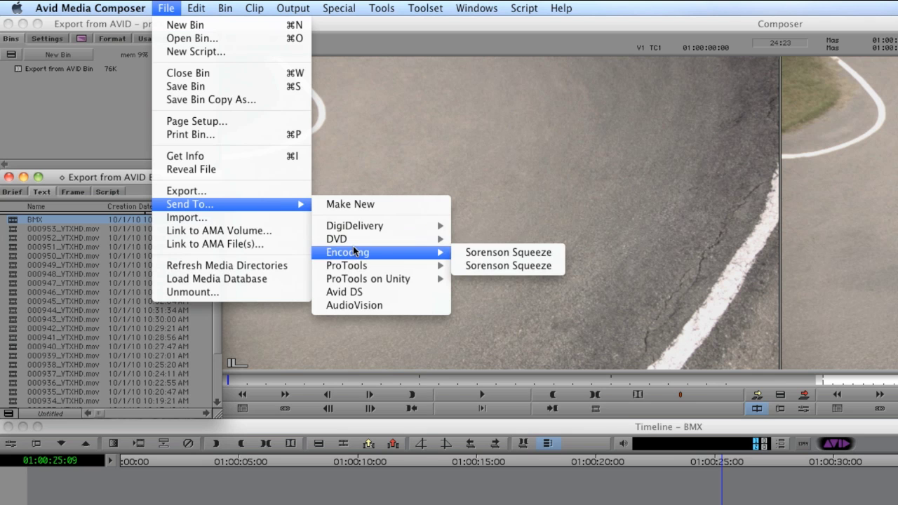
left_click(475, 255)
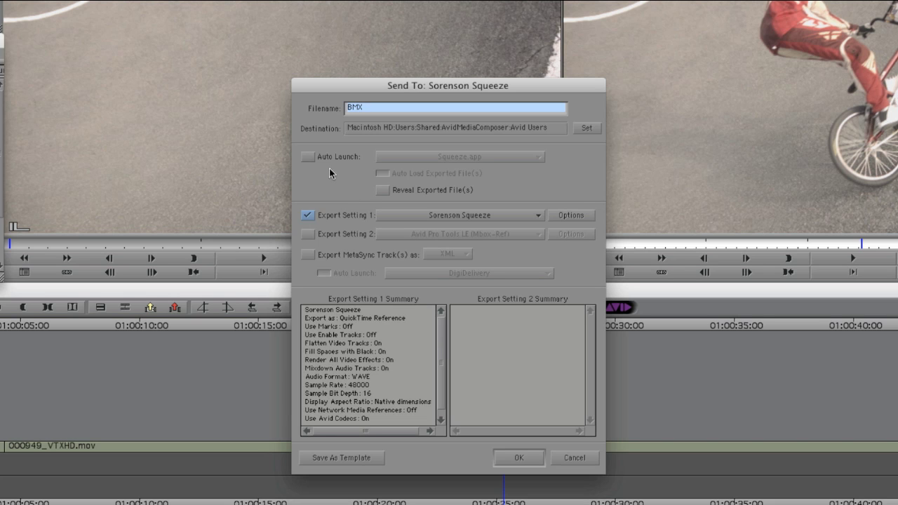
Step: Enable Auto Launch and Auto Load Exported File(s), adding the Squeeze 6 application as the launch item
left_click(314, 159)
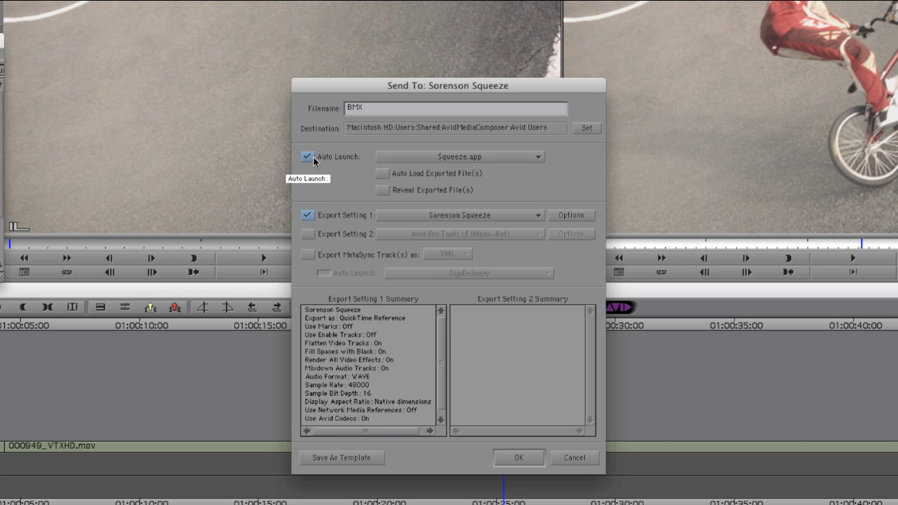
left_click(383, 175)
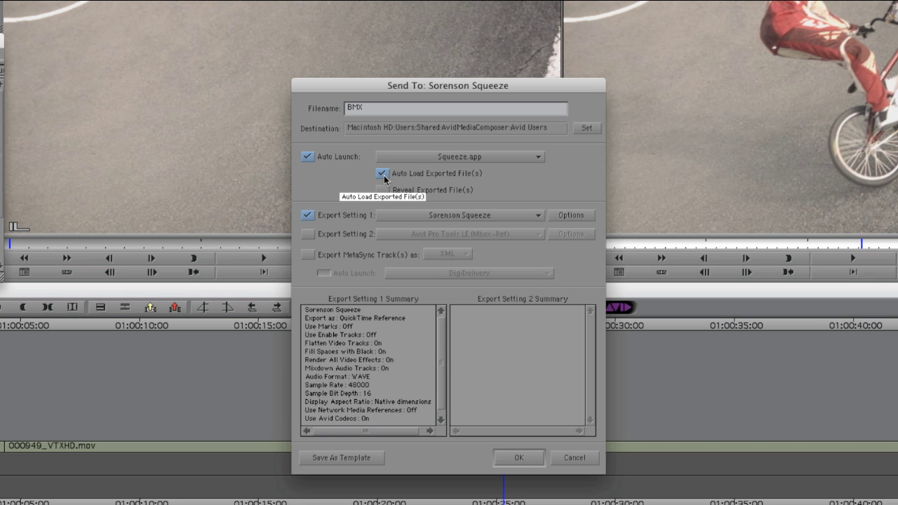
left_click(517, 159)
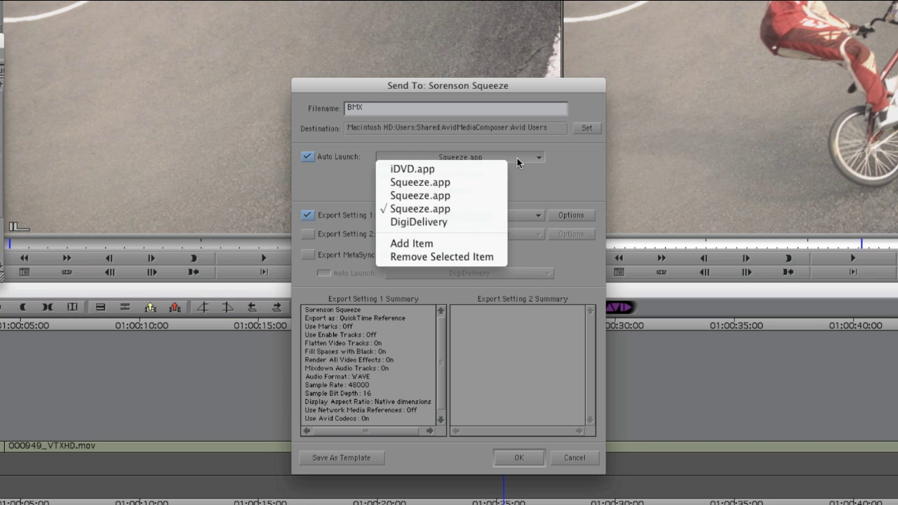
left_click(479, 242)
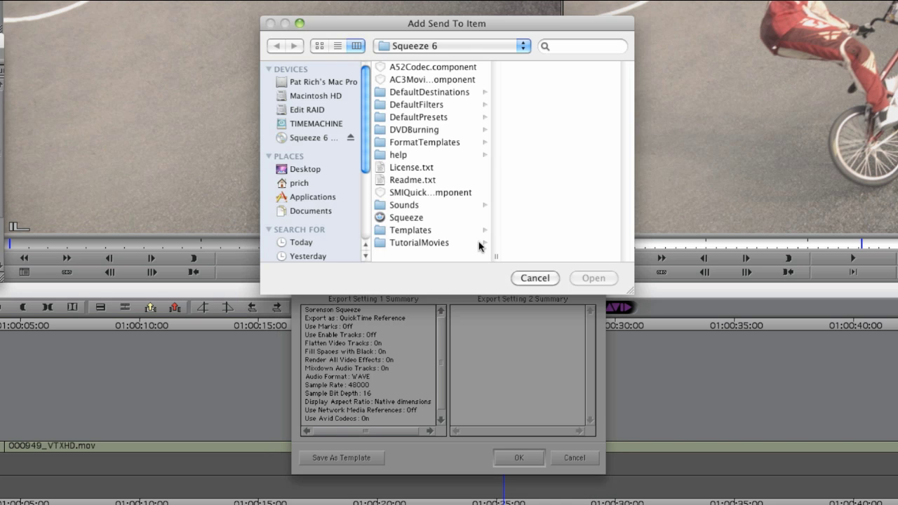
scroll(322, 231, "down", 5)
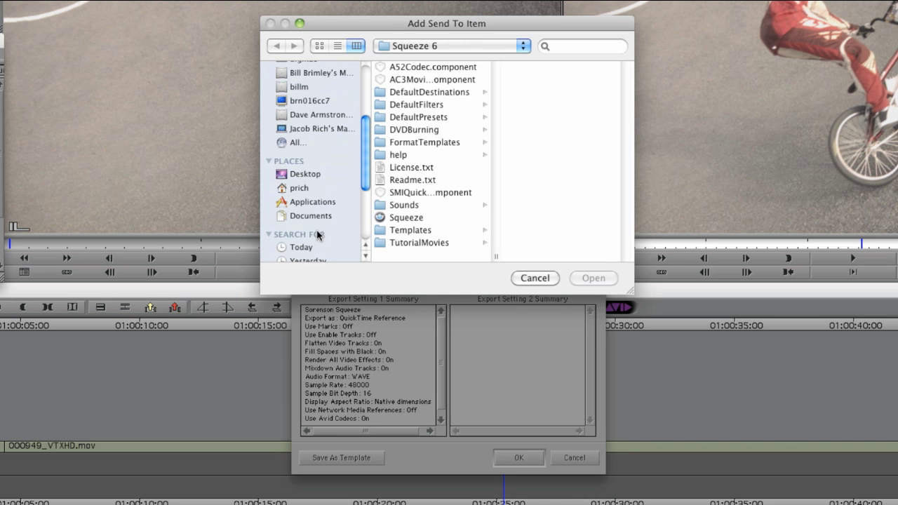
left_click(317, 203)
scroll(440, 215, "down", 10)
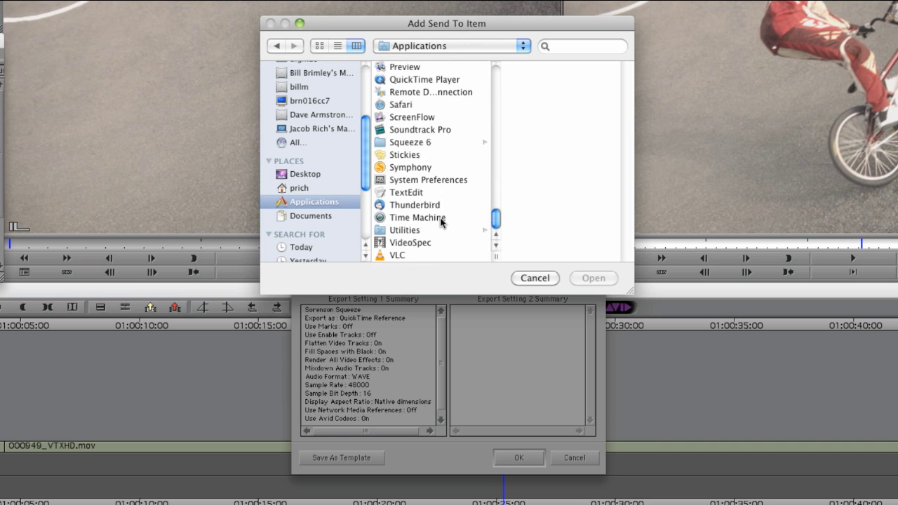
left_click(422, 144)
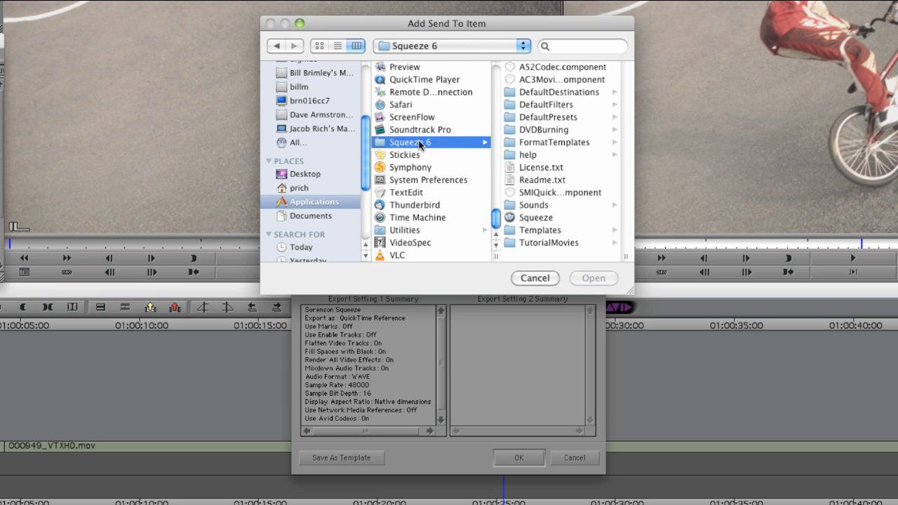
left_click(539, 217)
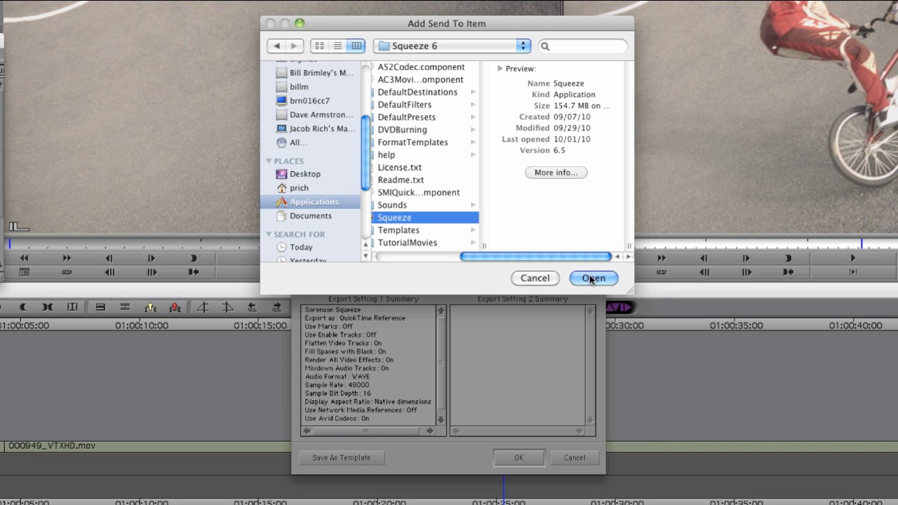
left_click(546, 280)
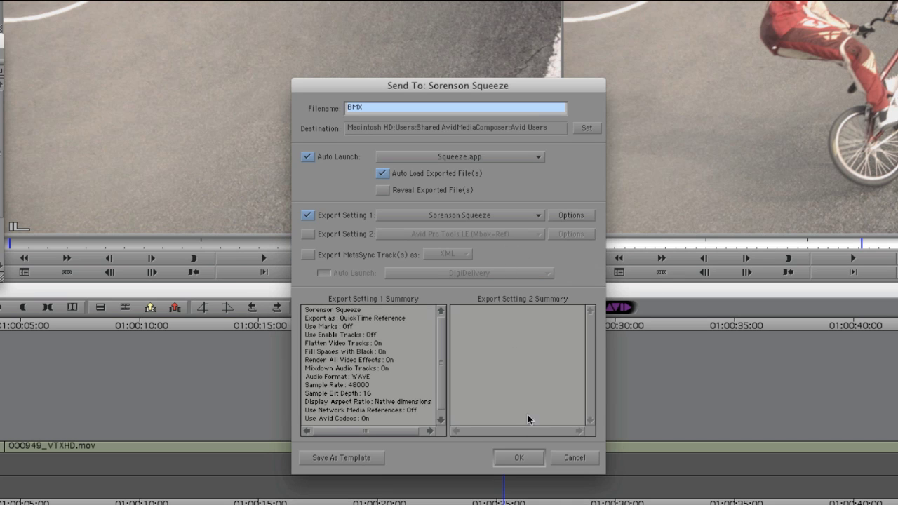
Step: Save the settings as a 'Sorenson Squeeze' template and export the BMX timeline
left_click(367, 458)
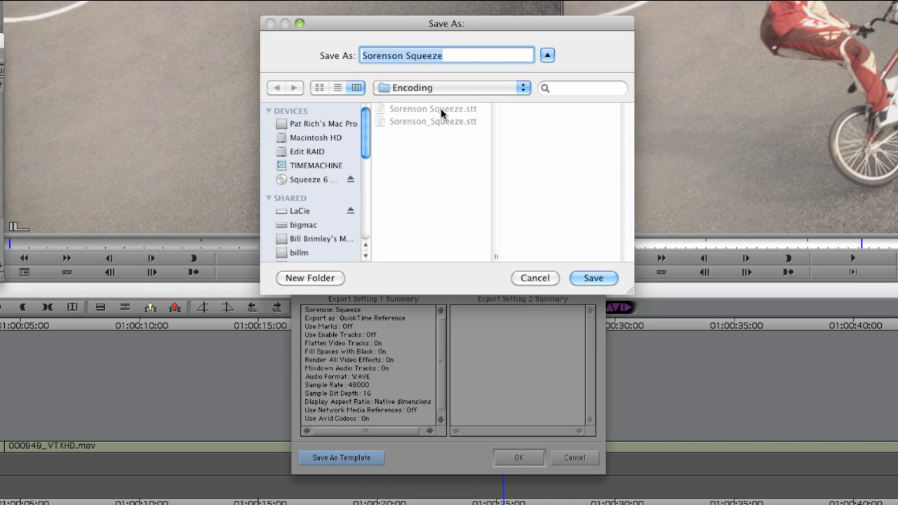
left_click(602, 278)
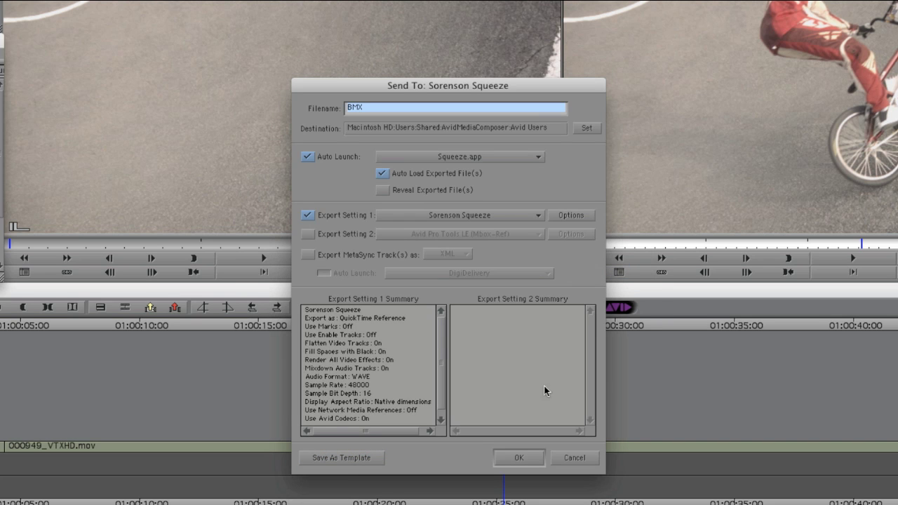
left_click(519, 457)
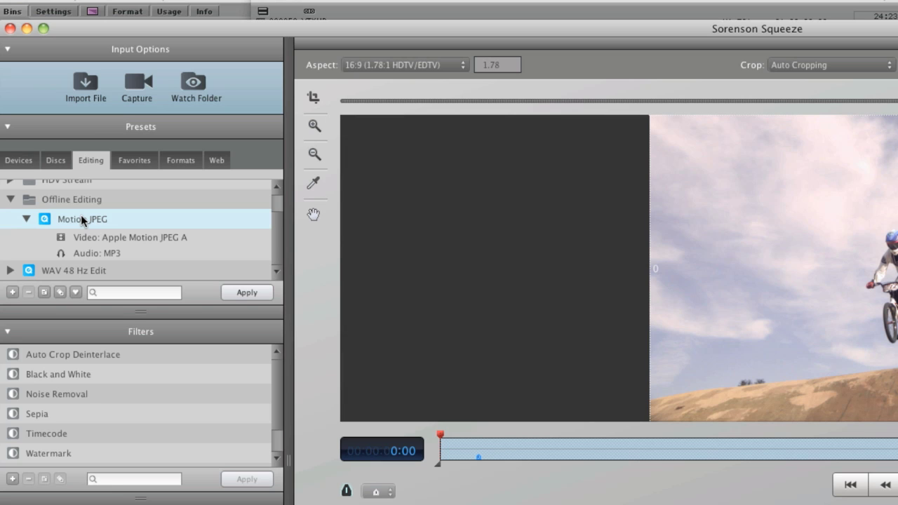
Step: Drag the Offline Editing Motion JPEG preset onto the BMX.mov job and select its source
left_click(246, 292)
left_click_drag(154, 251, 386, 504)
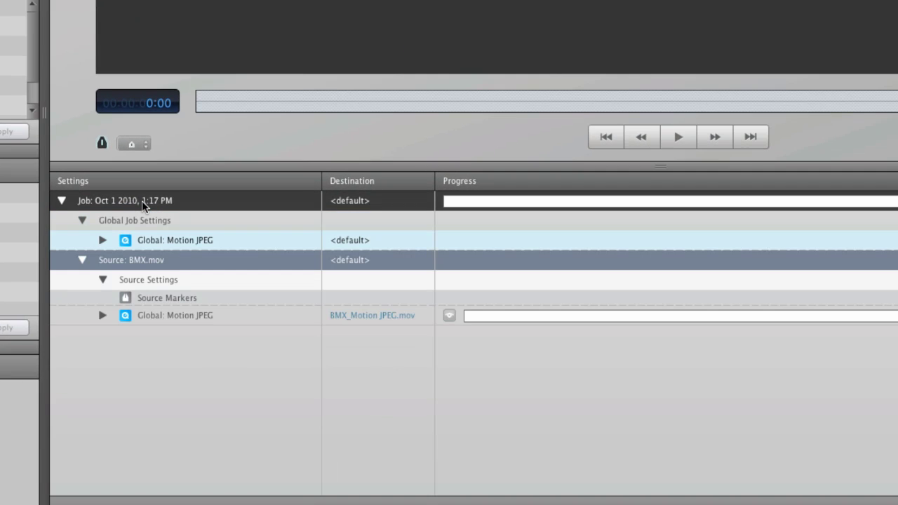
left_click(151, 271)
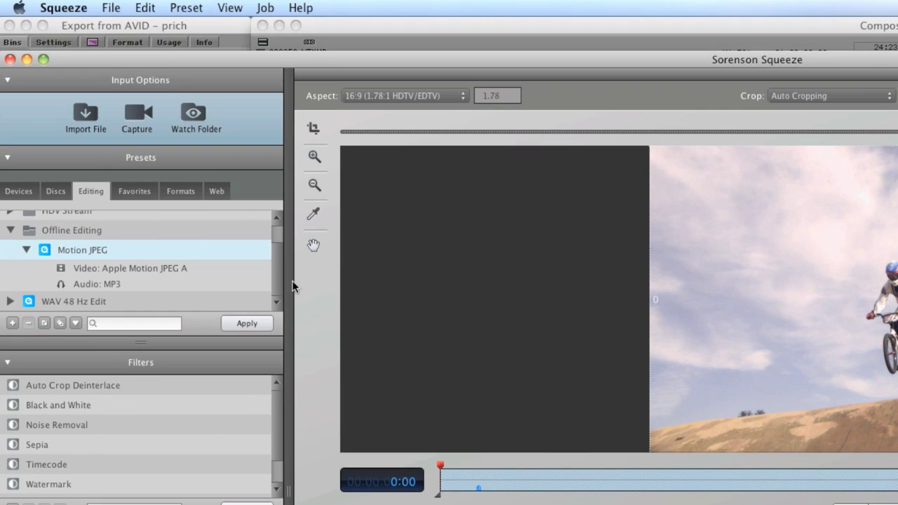
left_click(64, 8)
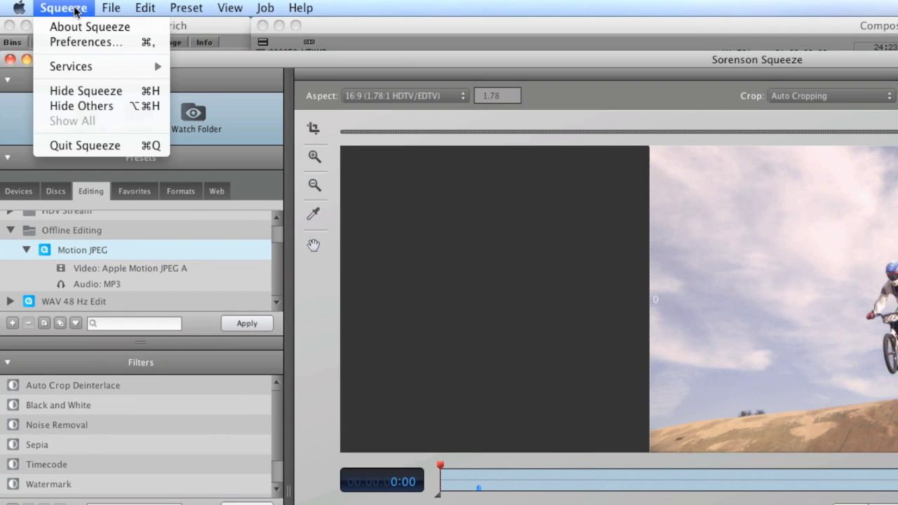
left_click(82, 42)
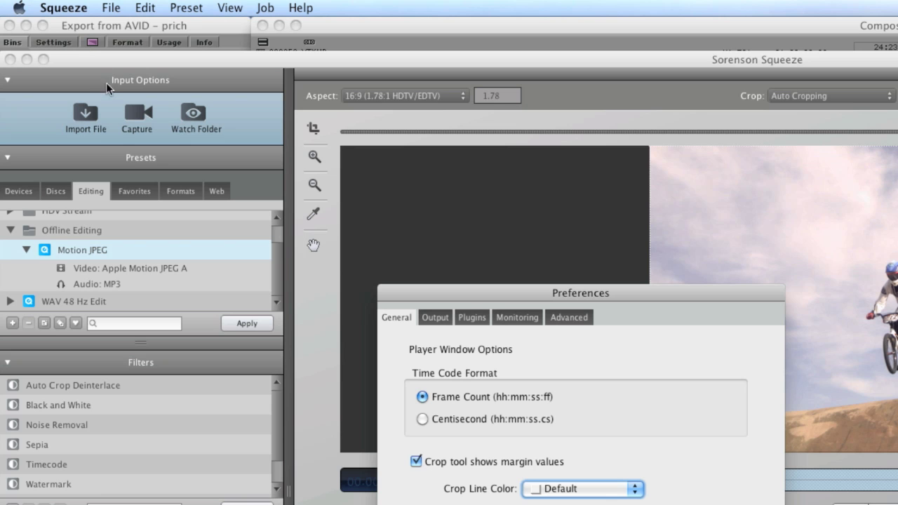
left_click(435, 172)
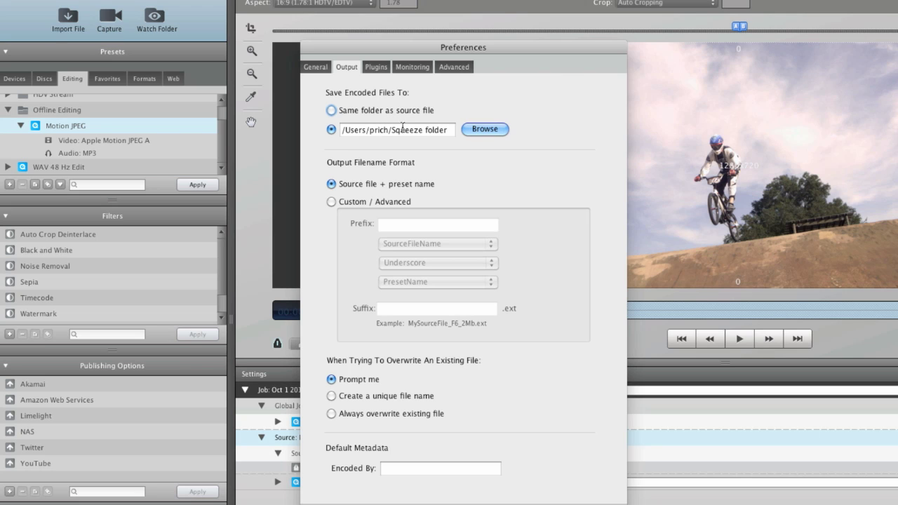
left_click(569, 502)
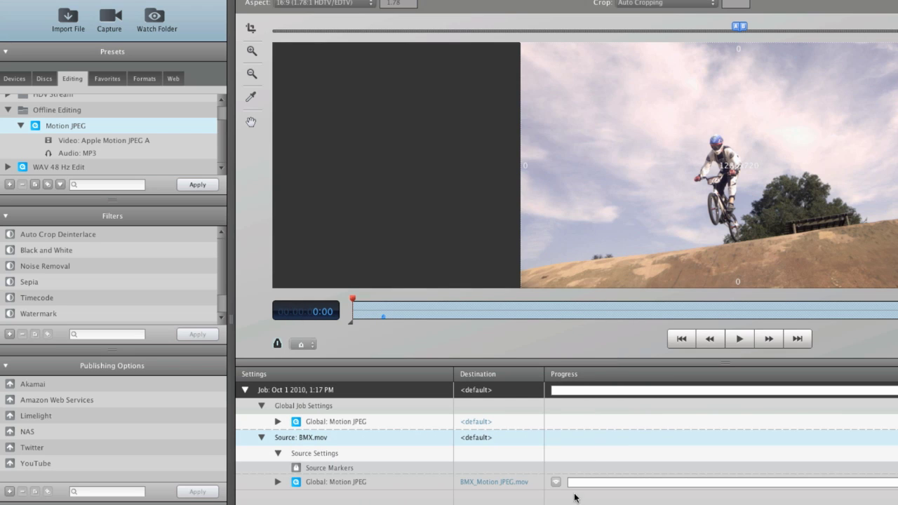
right_click(485, 391)
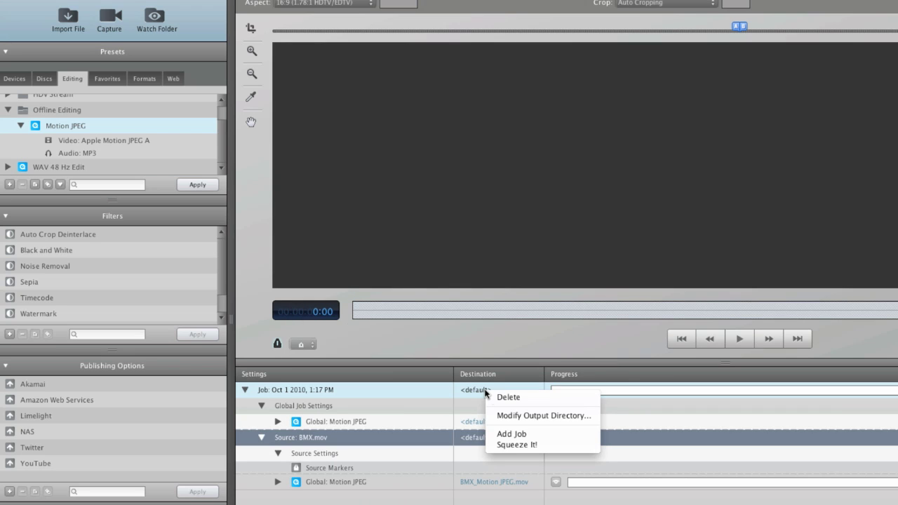
left_click(527, 418)
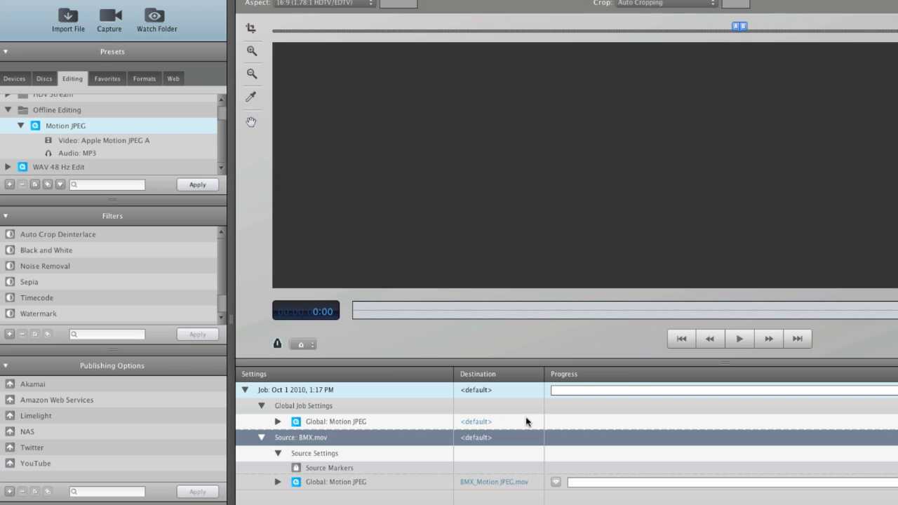
left_click(691, 301)
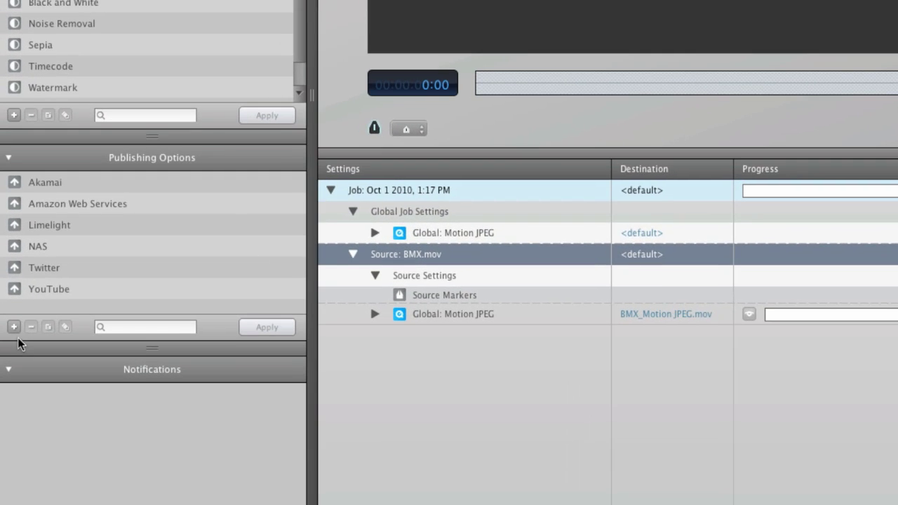
Step: Create a Send to Folder publishing option pointing at LaCie's HD folder (/Volumes/HD)
left_click(14, 332)
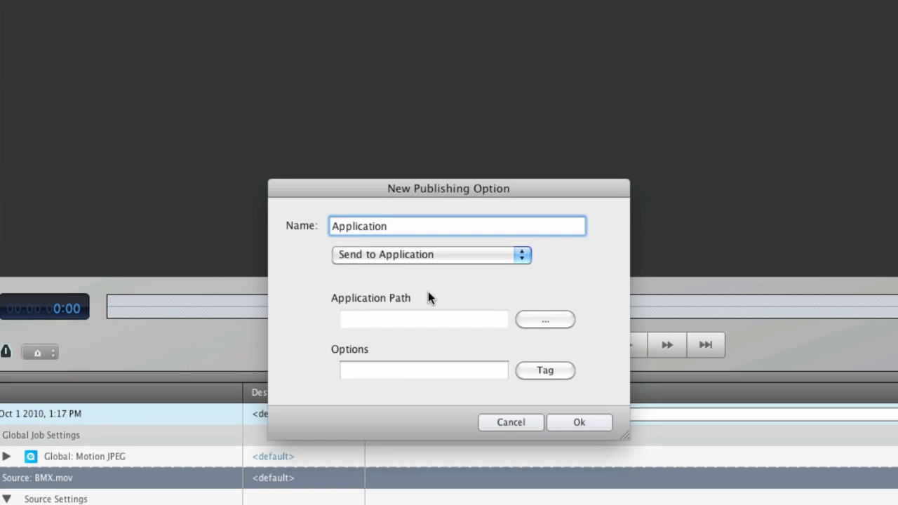
left_click(443, 258)
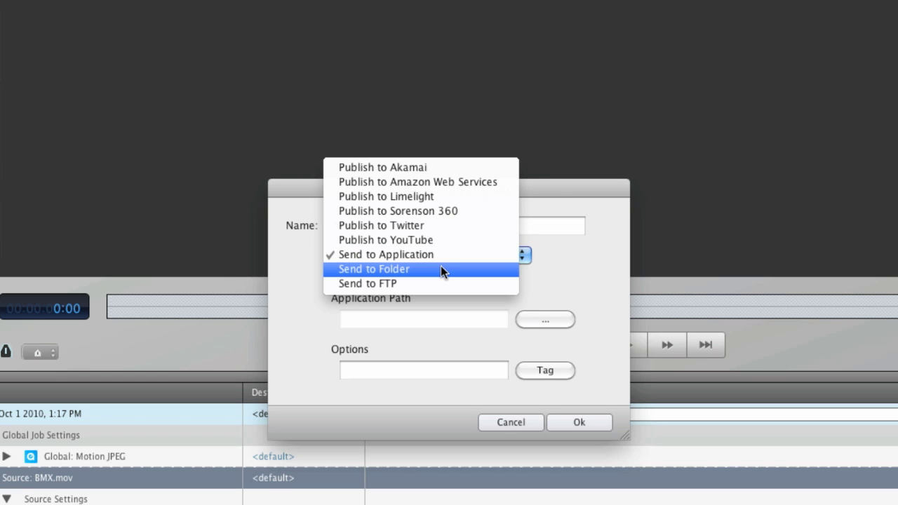
left_click(441, 269)
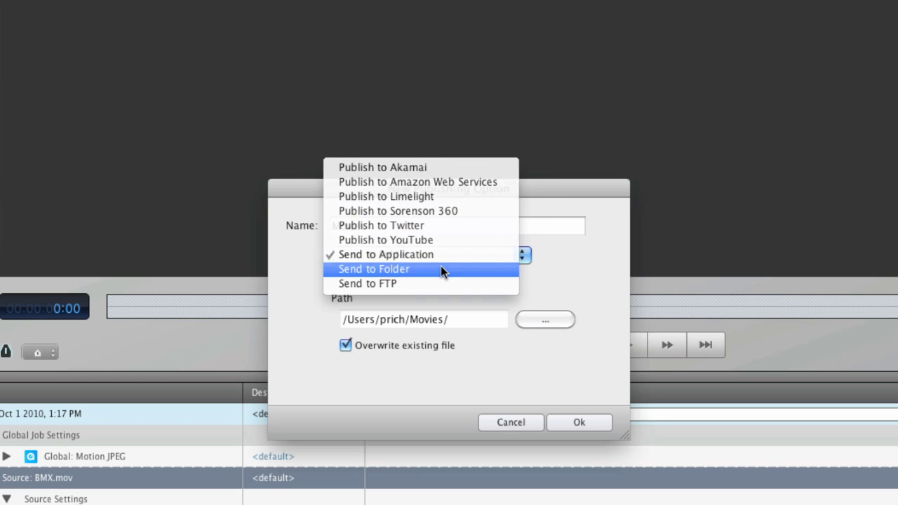
left_click(555, 320)
scroll(284, 210, "down", 2)
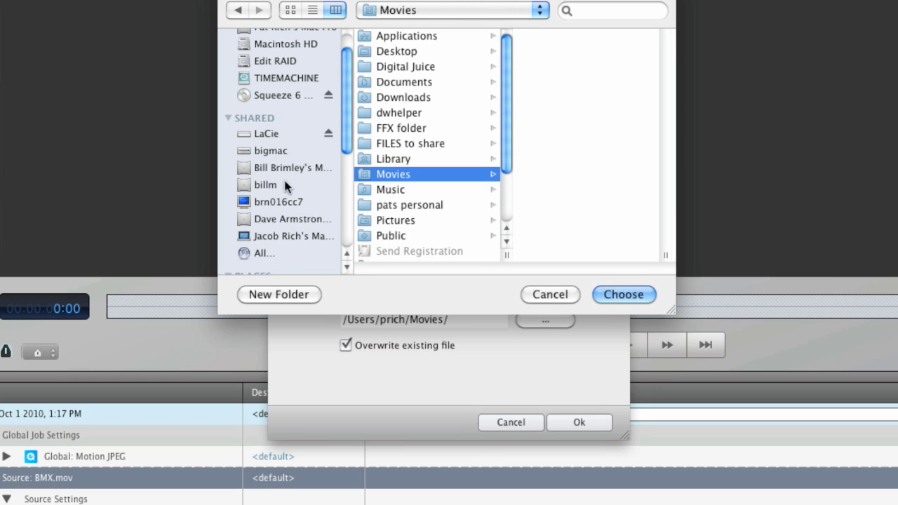
left_click(281, 132)
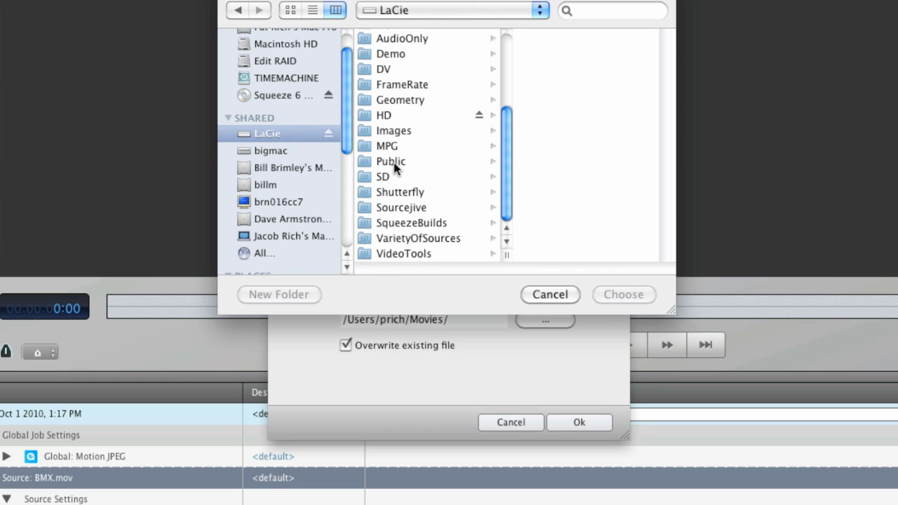
left_click(401, 114)
left_click(623, 294)
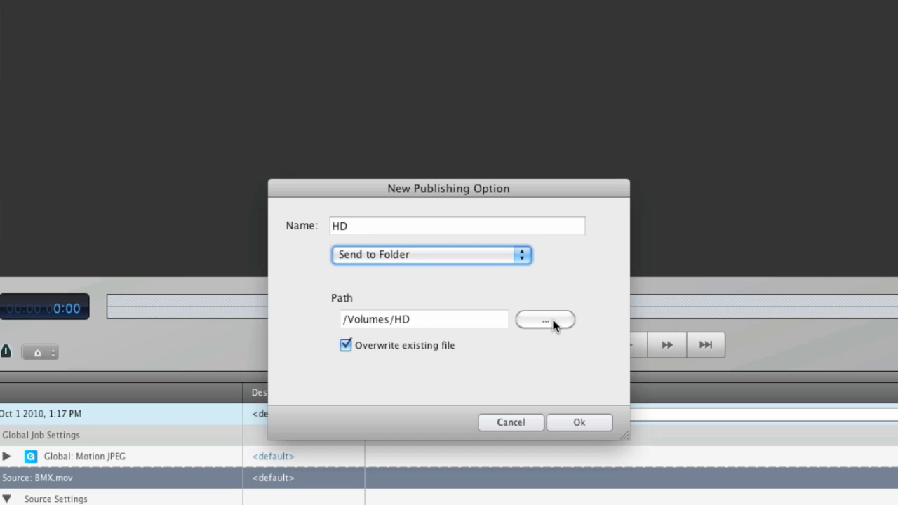
Step: Rename the publishing option to NAS and save it
double_click(382, 226)
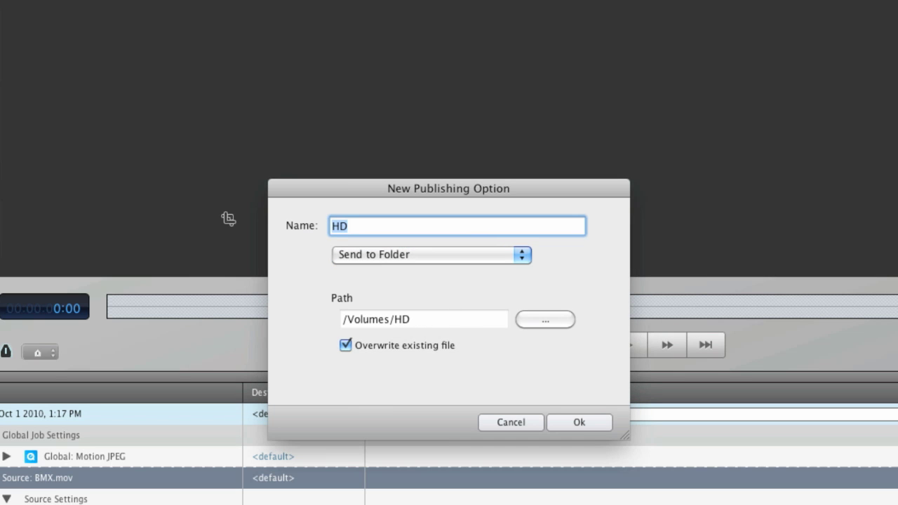
type("NAS")
left_click(578, 421)
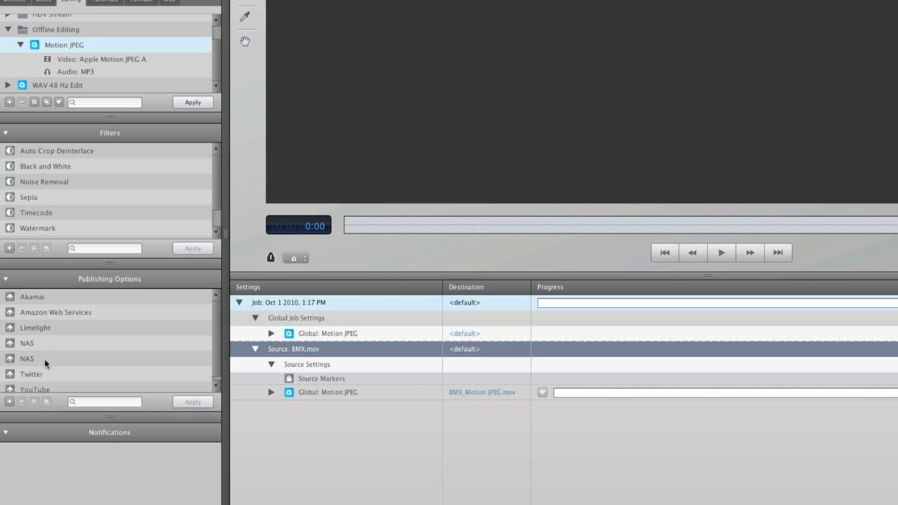
Step: Apply the NAS publishing destination to the BMX job and start the Squeeze encode
left_click(44, 358)
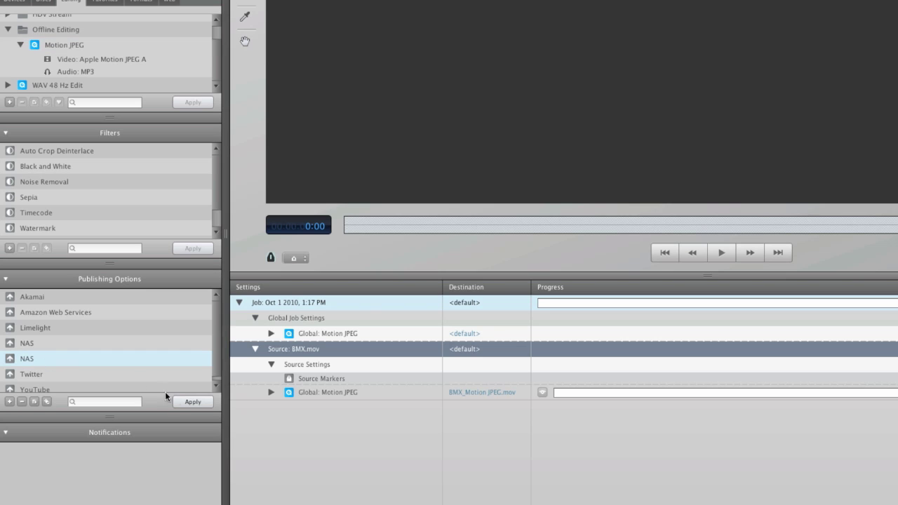
left_click(191, 401)
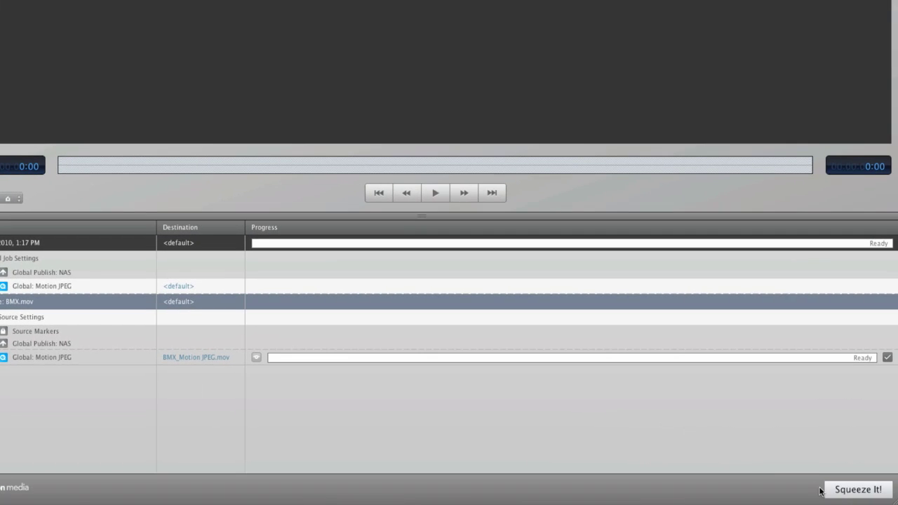
left_click(897, 504)
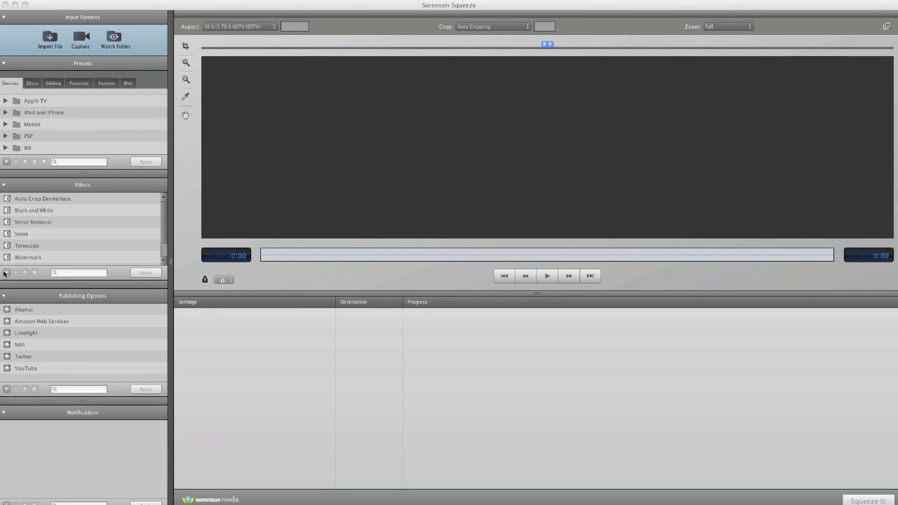
left_click(6, 389)
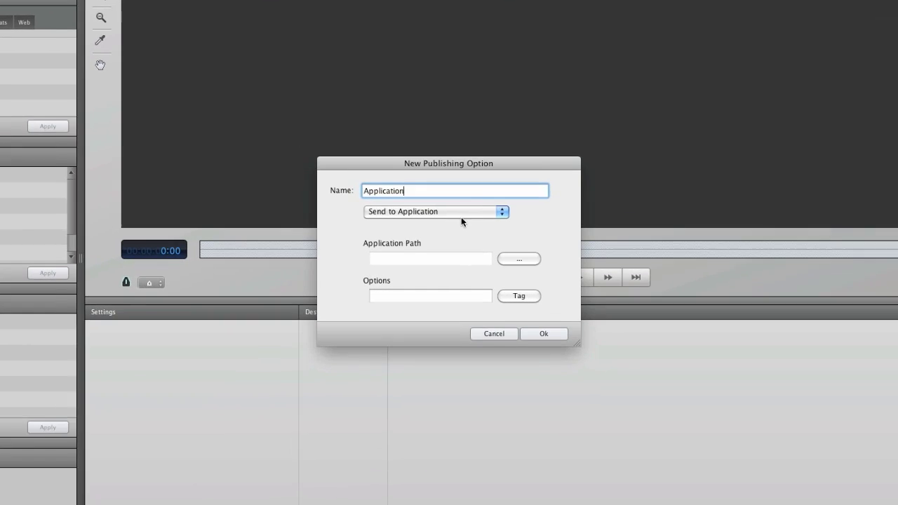
left_click(449, 227)
left_click(456, 216)
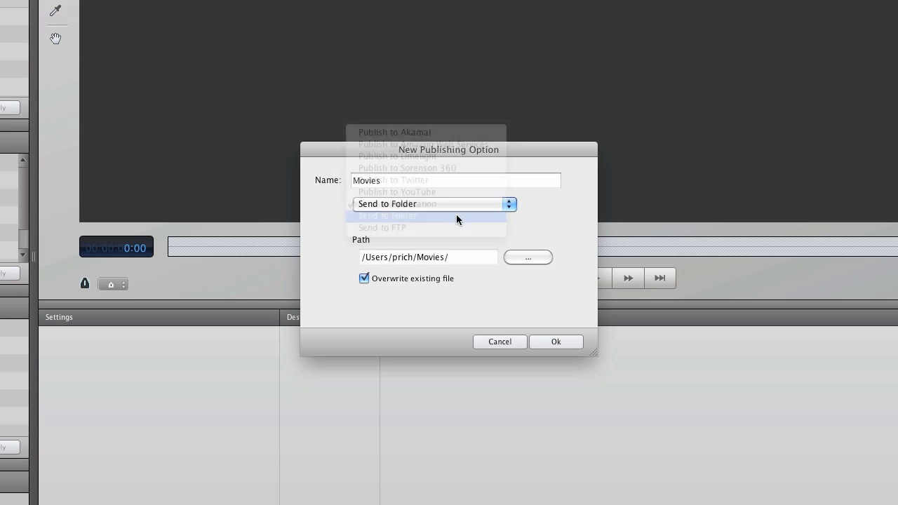
left_click(456, 205)
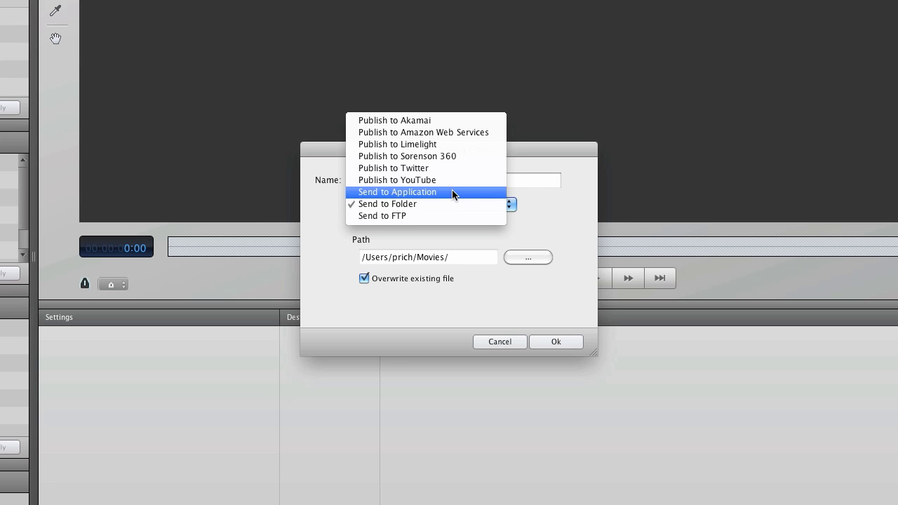
left_click(453, 192)
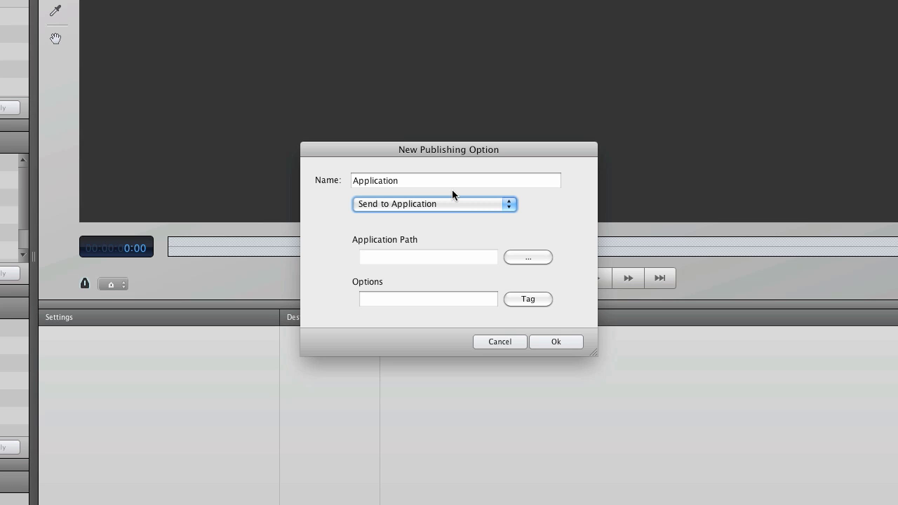
left_click(460, 203)
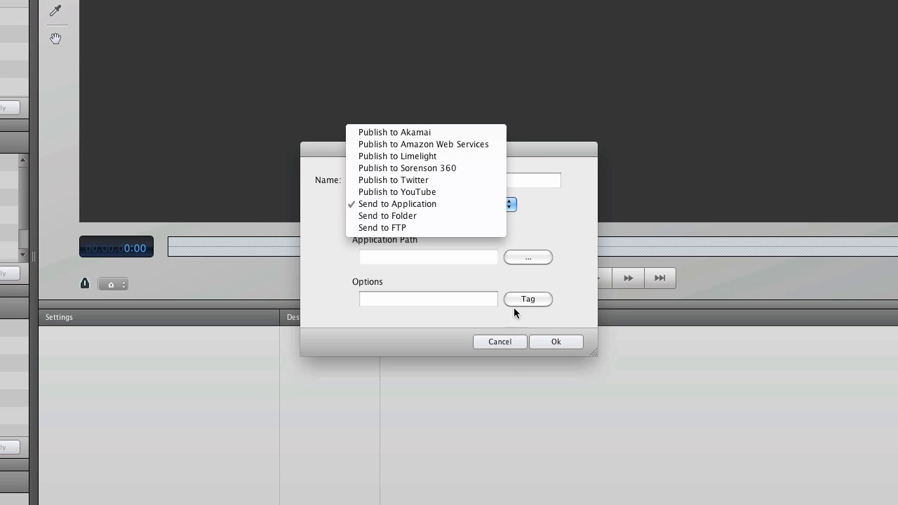
left_click(508, 344)
left_click(508, 344)
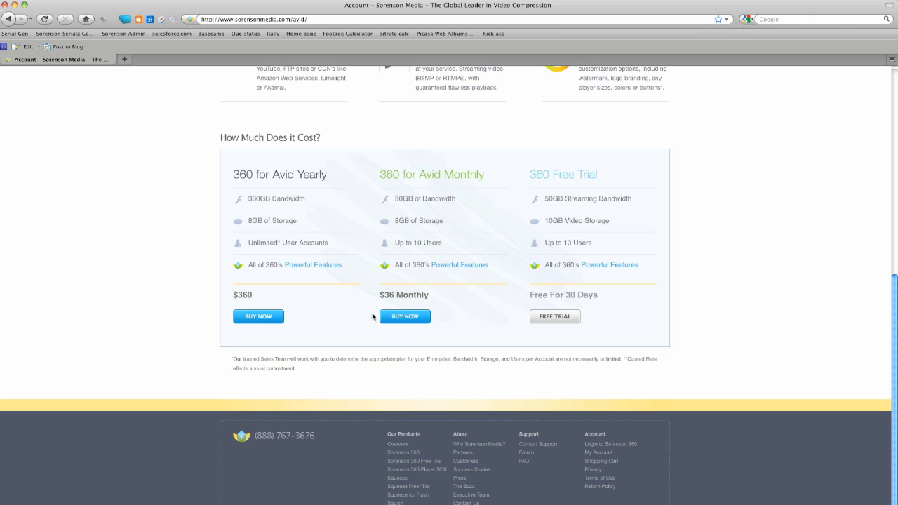
left_click(315, 21)
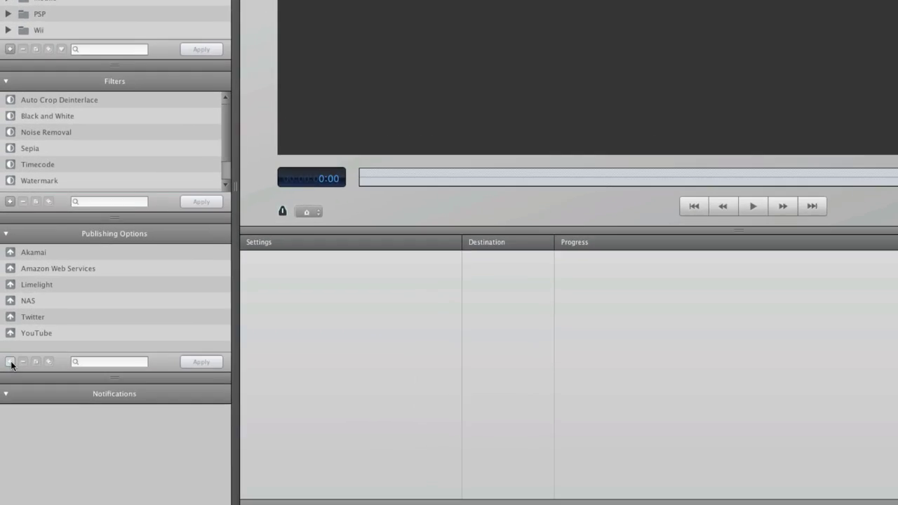
Step: Add a Publish to Sorenson 360 option, verify the account and save it
left_click(6, 388)
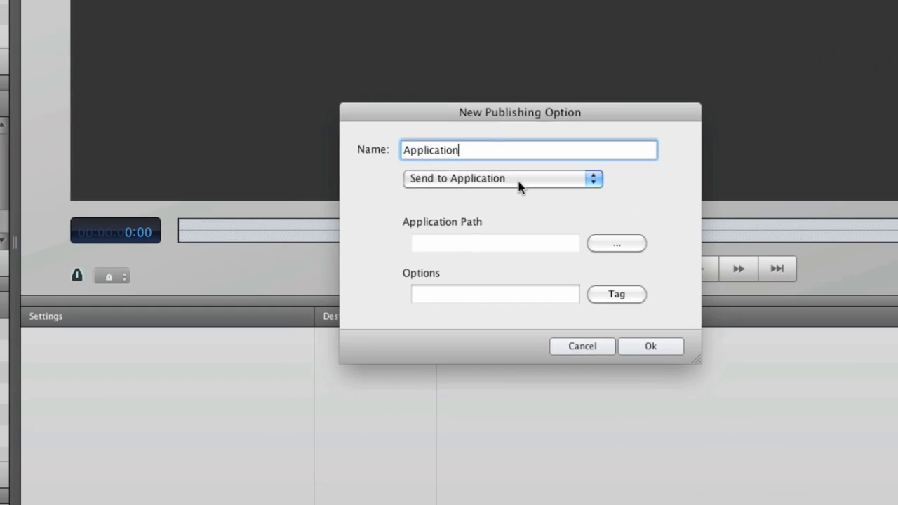
left_click(519, 181)
left_click(516, 138)
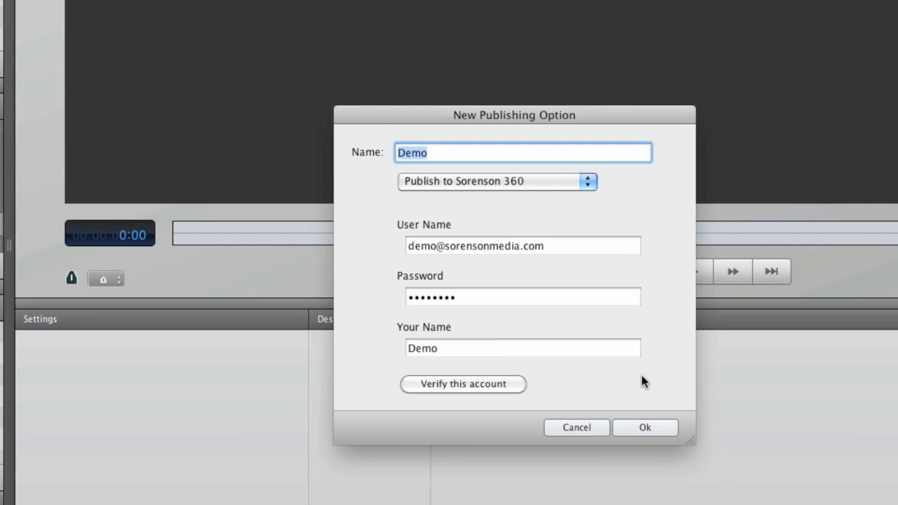
left_click(506, 382)
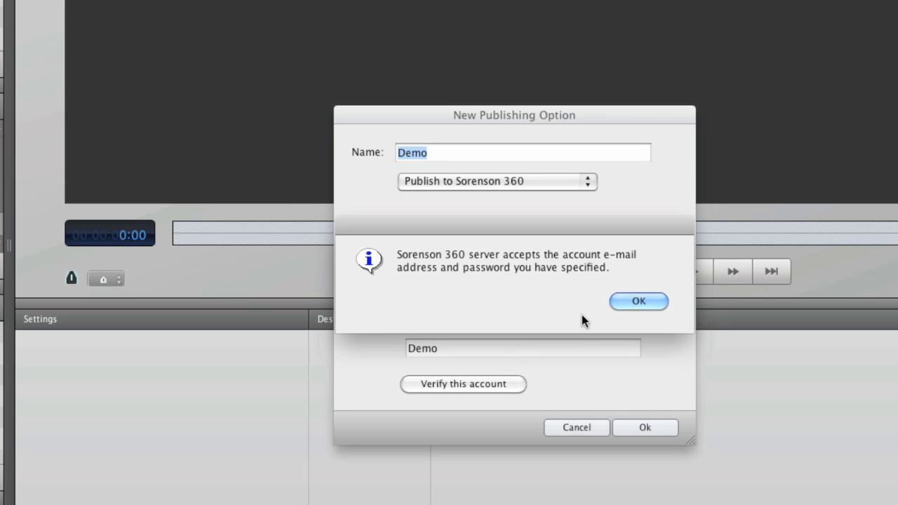
left_click(637, 300)
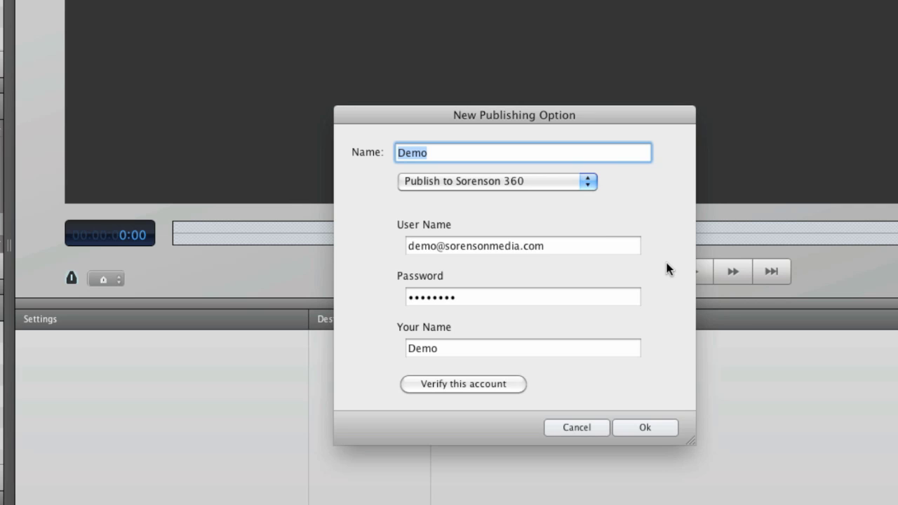
left_click(659, 265)
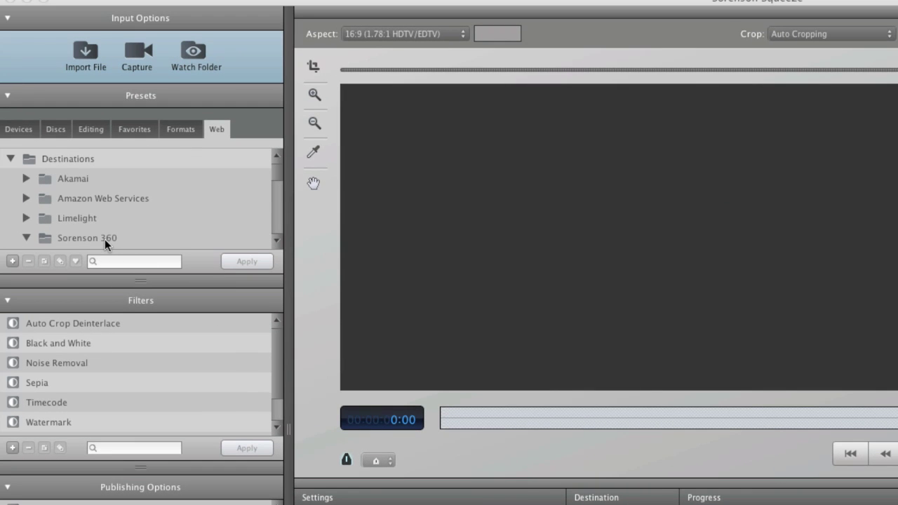
Step: Browse the Sorenson 360 web presets and select MPEG-4 Medium
left_click(105, 239)
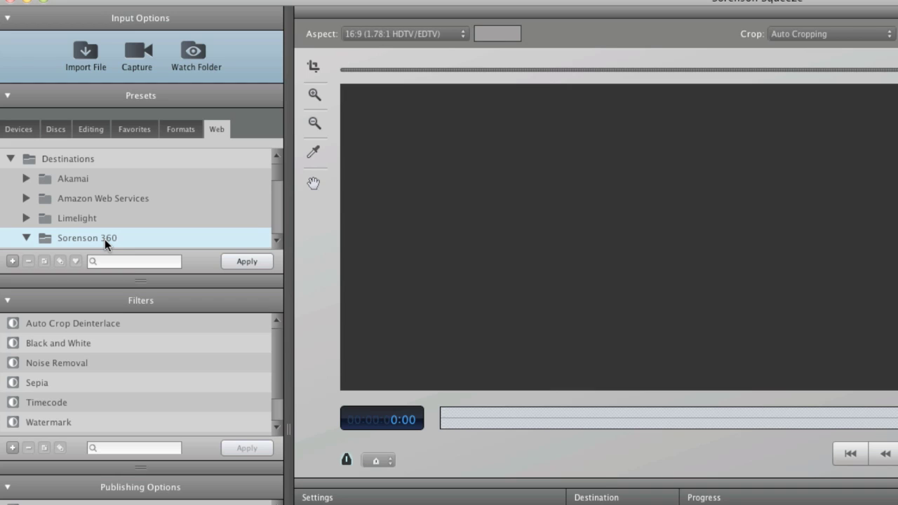
scroll(104, 238, "down", 10)
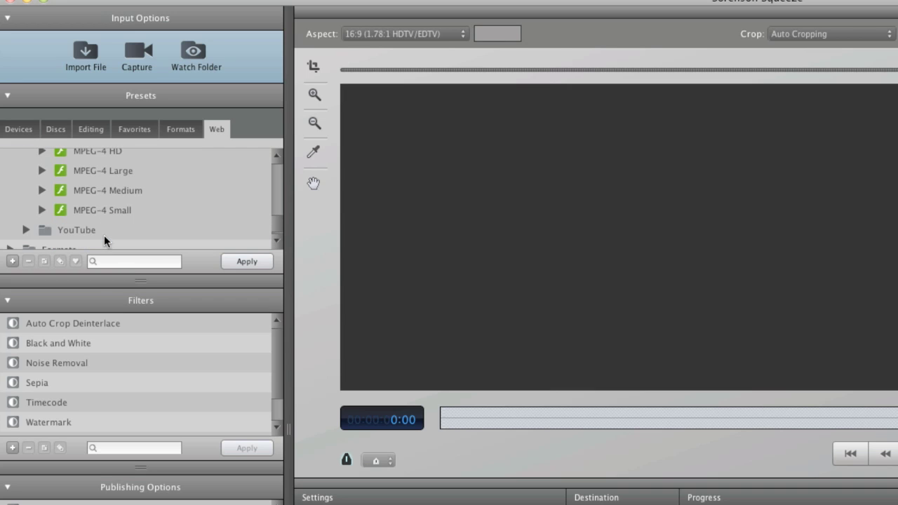
left_click(105, 190)
scroll(105, 192, "up", 5)
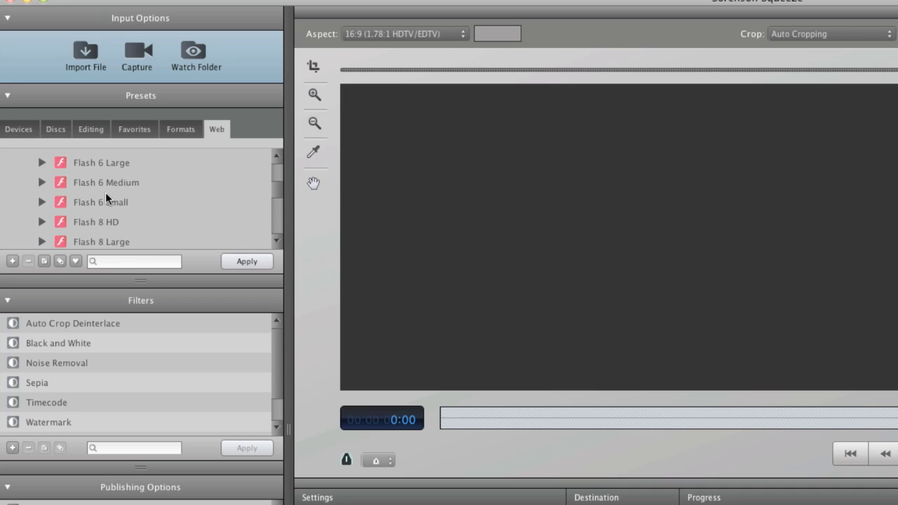
scroll(105, 192, "up", 3)
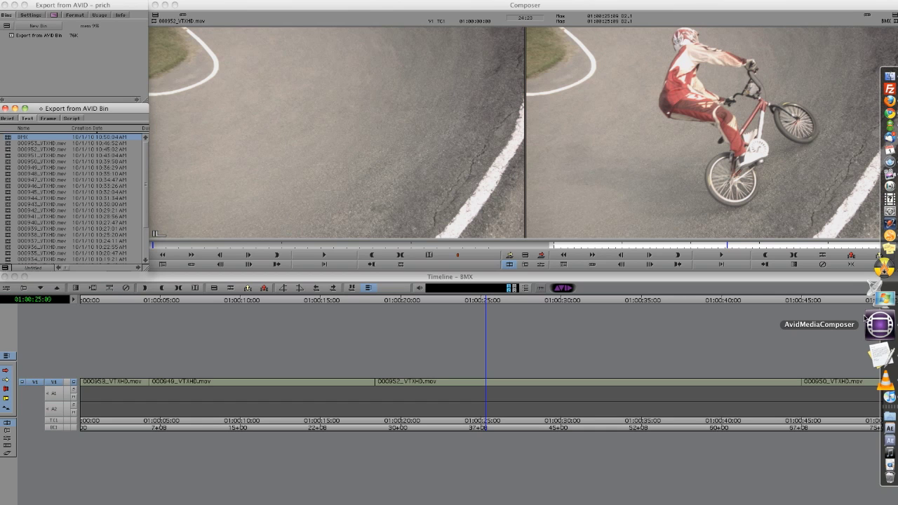
Step: Resend the BMX sequence via File > Send To > Encoding > Sorenson Squeeze, choosing Overwrite
left_click(116, 1)
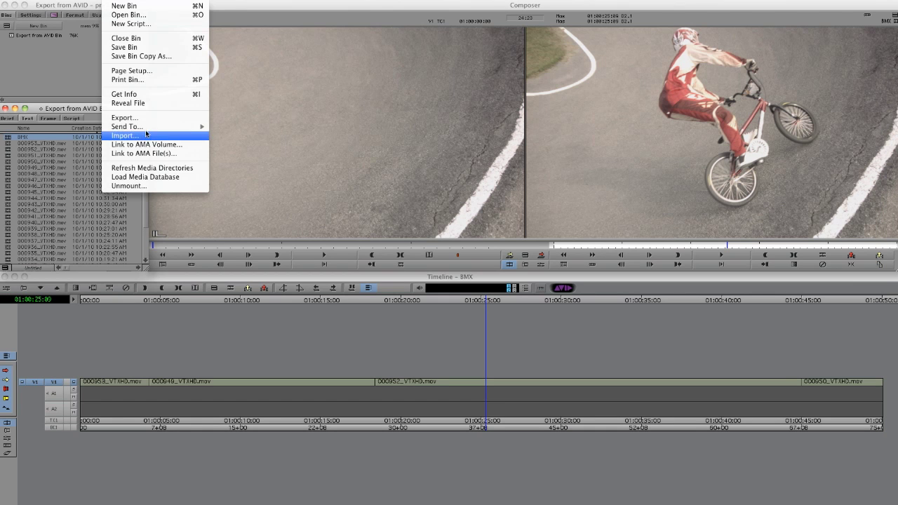
mouse_move(190, 126)
mouse_move(250, 162)
left_click(331, 160)
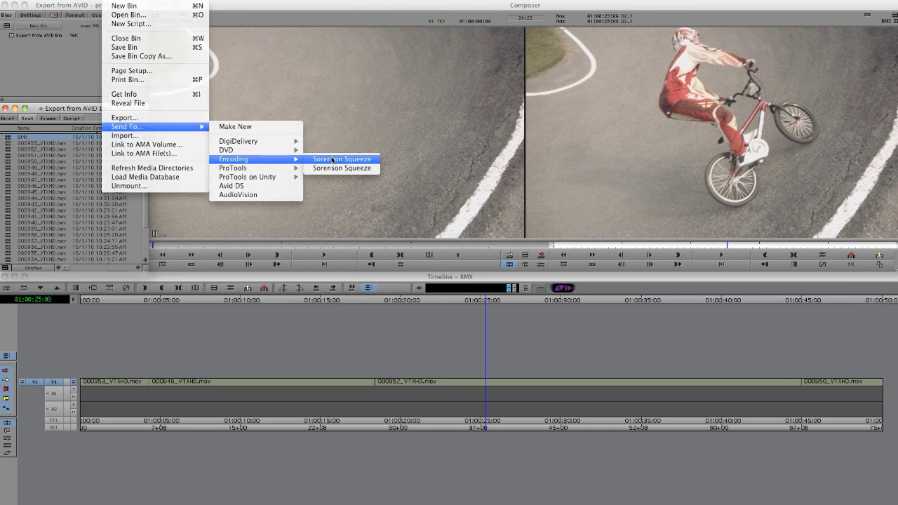
left_click(495, 390)
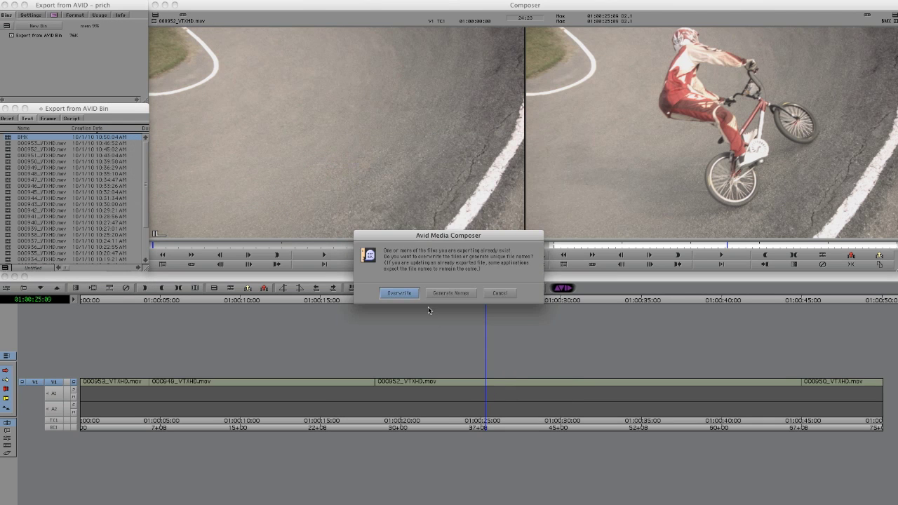
left_click(400, 297)
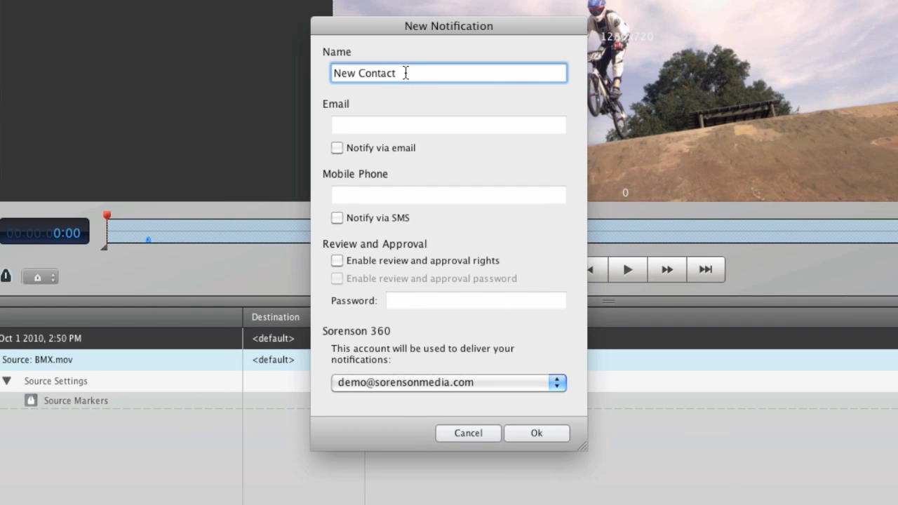
Step: Name the contact PM and enable email alerts with the contact's e-mail address
left_click_drag(405, 73, 331, 73)
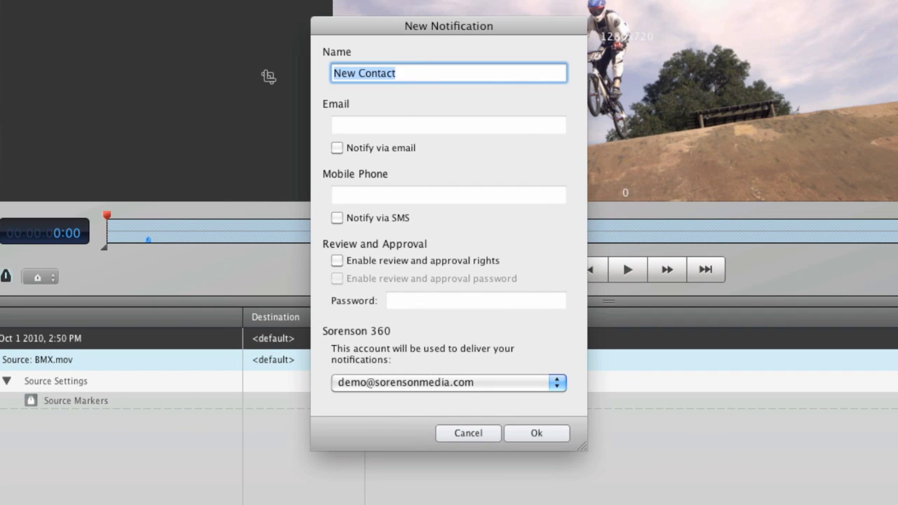
type("PM")
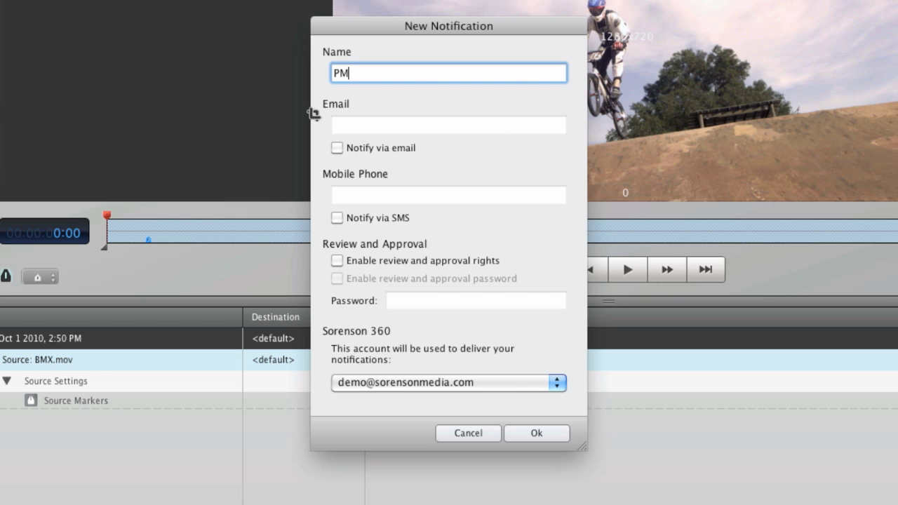
left_click(338, 148)
left_click(367, 125)
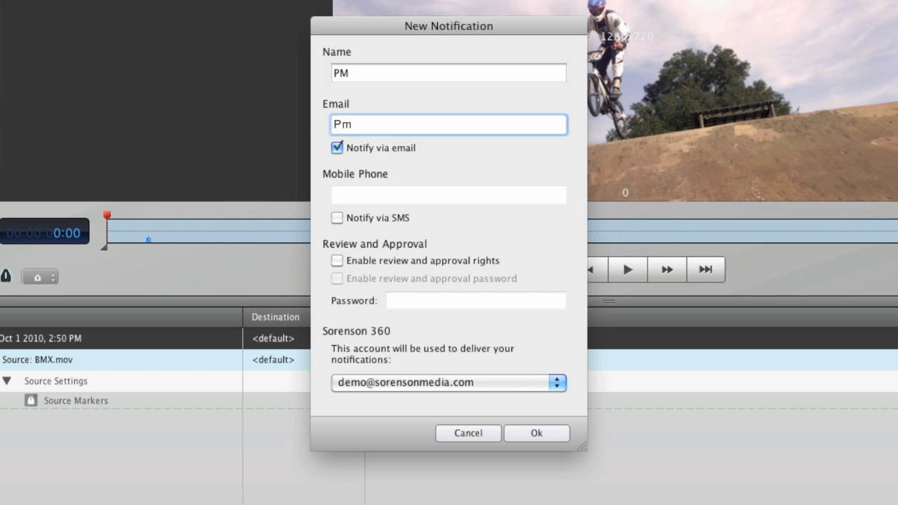
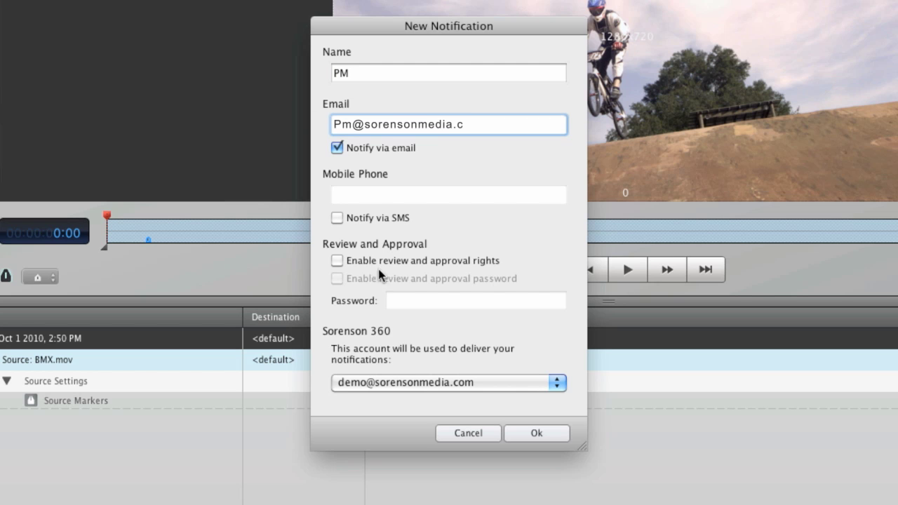
Step: Grant review and approval rights, enable SMS with the contact's mobile number, and save
left_click(338, 260)
left_click(338, 217)
left_click(421, 195)
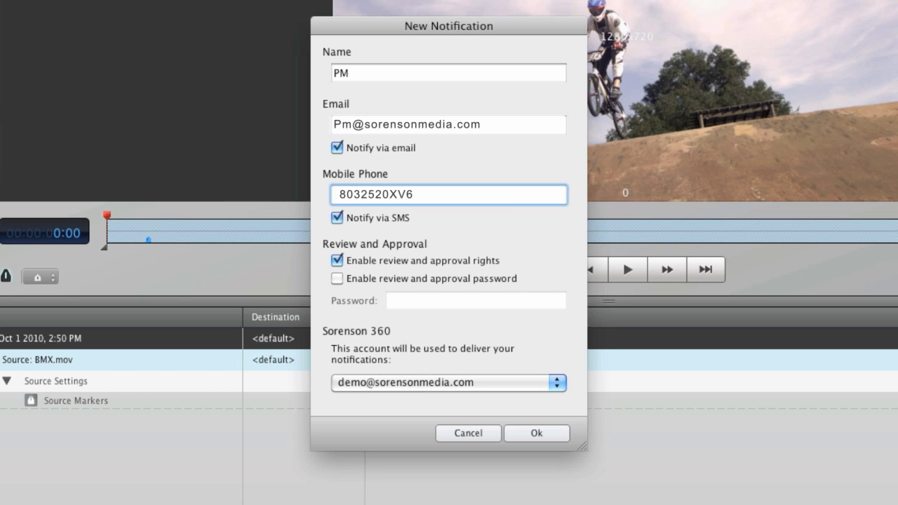
left_click(531, 432)
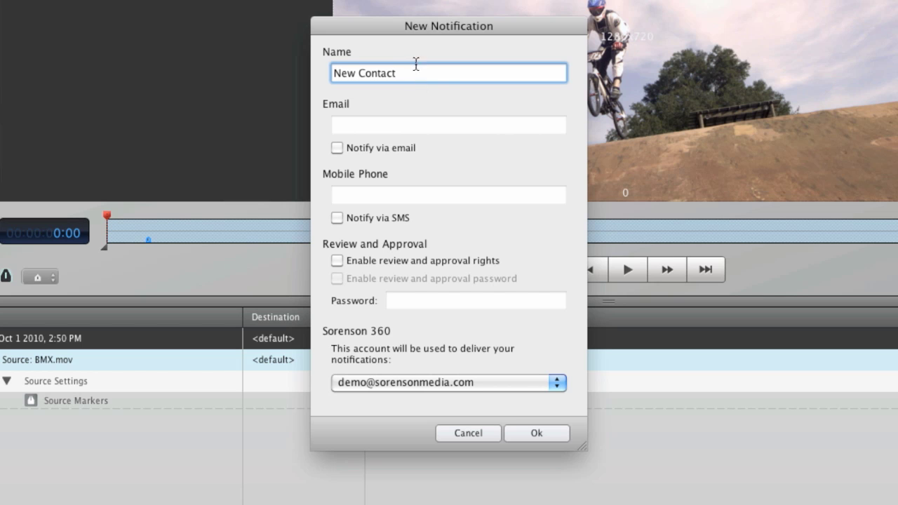
Step: Enter the Creative contact's e-mail address, then close the Me notification's details
key("super+a")
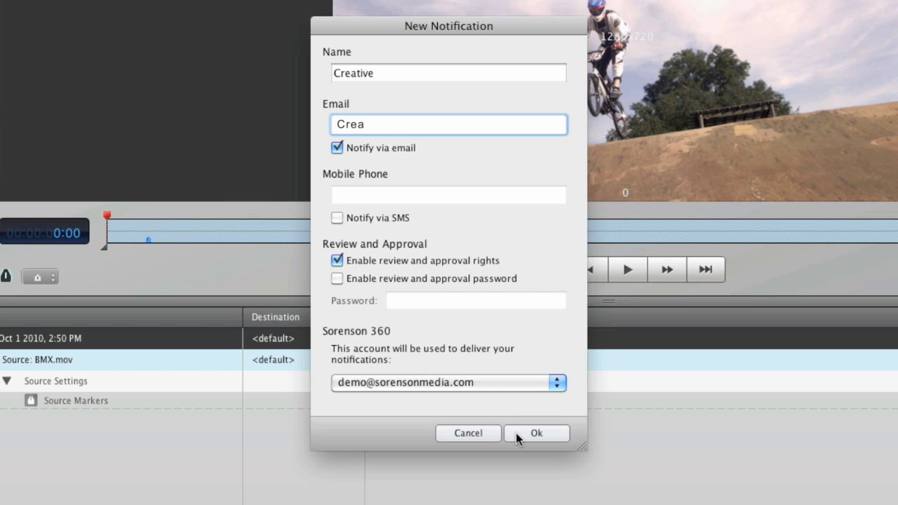
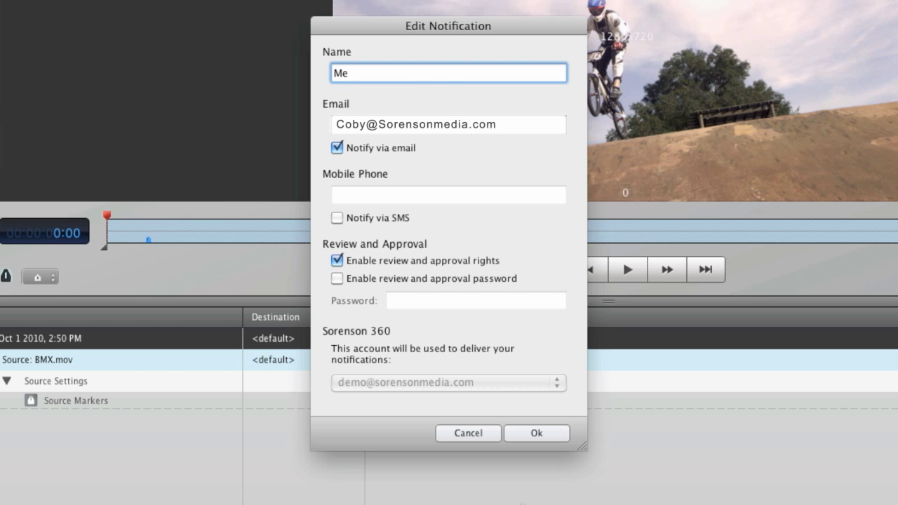
key("Return")
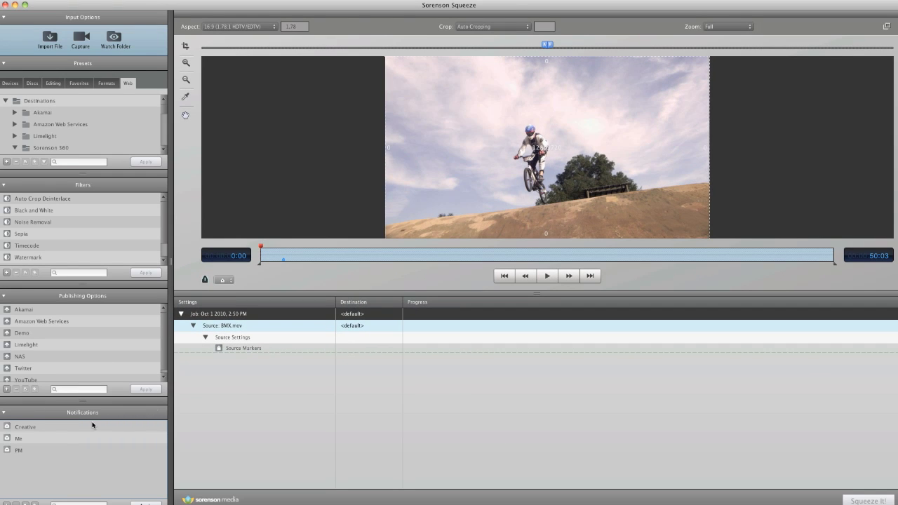
Step: Apply the Creative, Me and PM notifications one at a time to the BMX.mov source
left_click(62, 429)
left_click(144, 503)
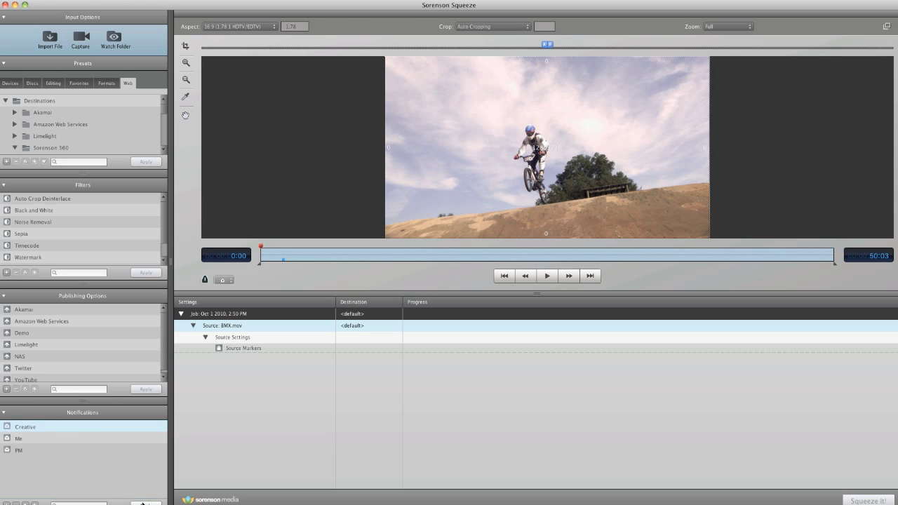
left_click(49, 443)
left_click(144, 502)
left_click(59, 452)
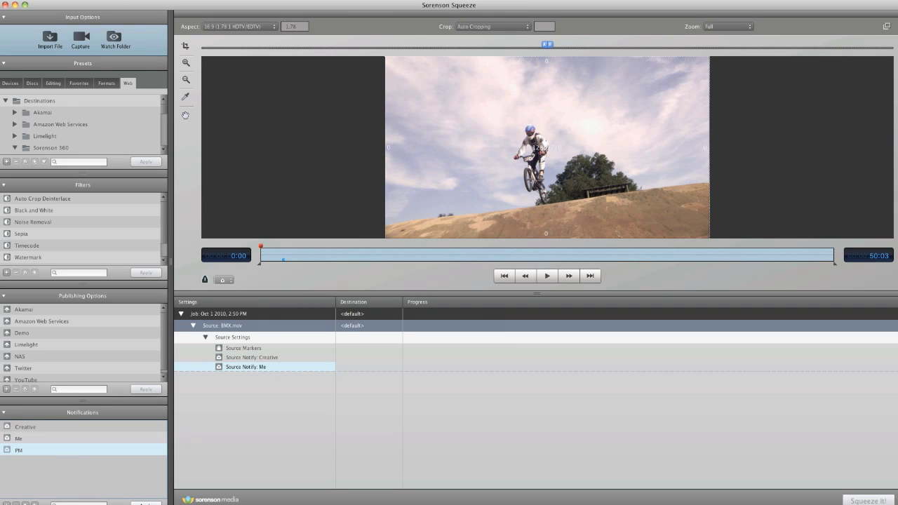
left_click(144, 503)
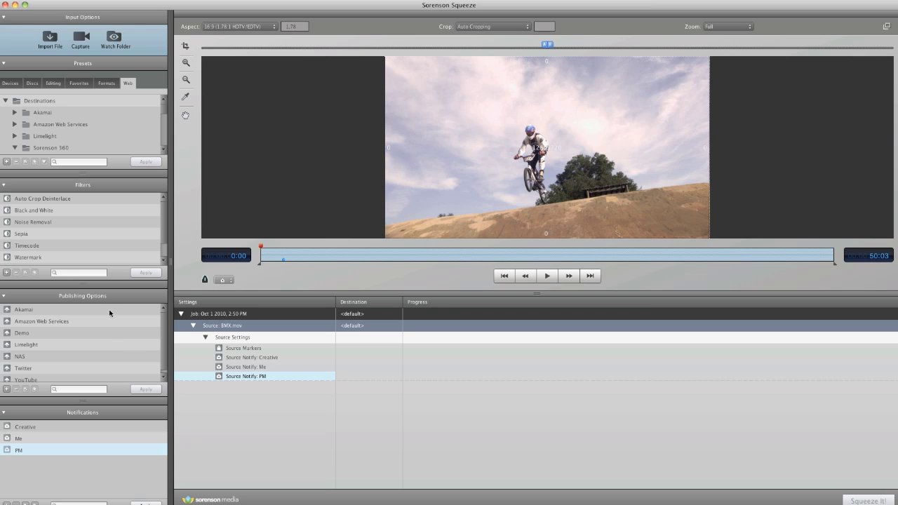
key("Up")
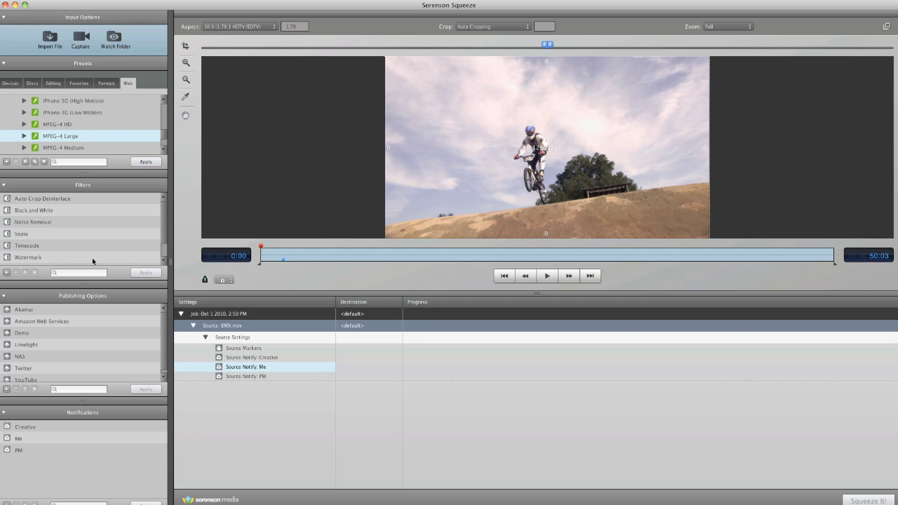
double_click(35, 246)
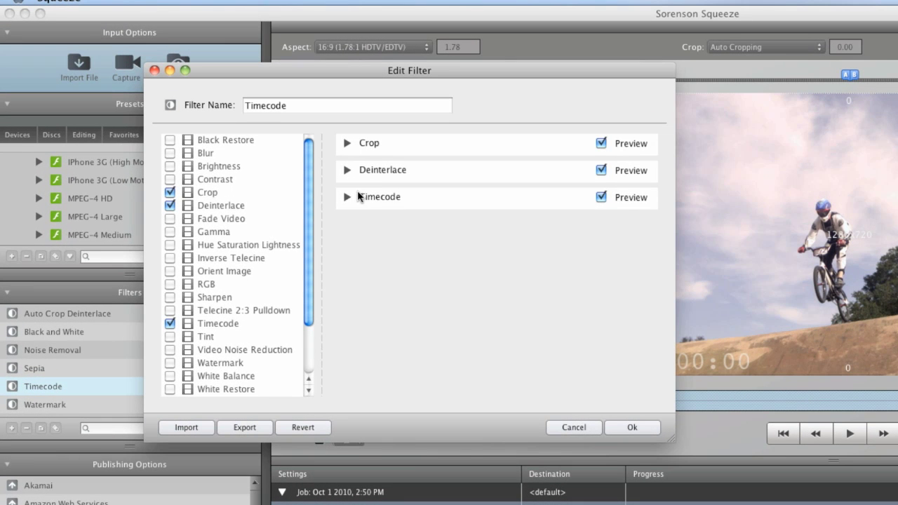
Step: Add a Courier-font Timecode overlay and the MPEG-4 Large preset to BMX.mov
left_click(346, 197)
left_click(461, 361)
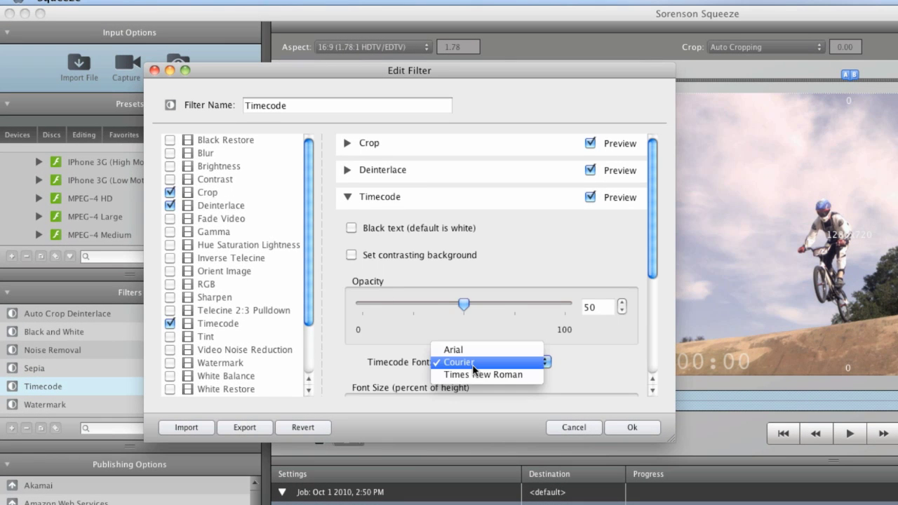
left_click(463, 363)
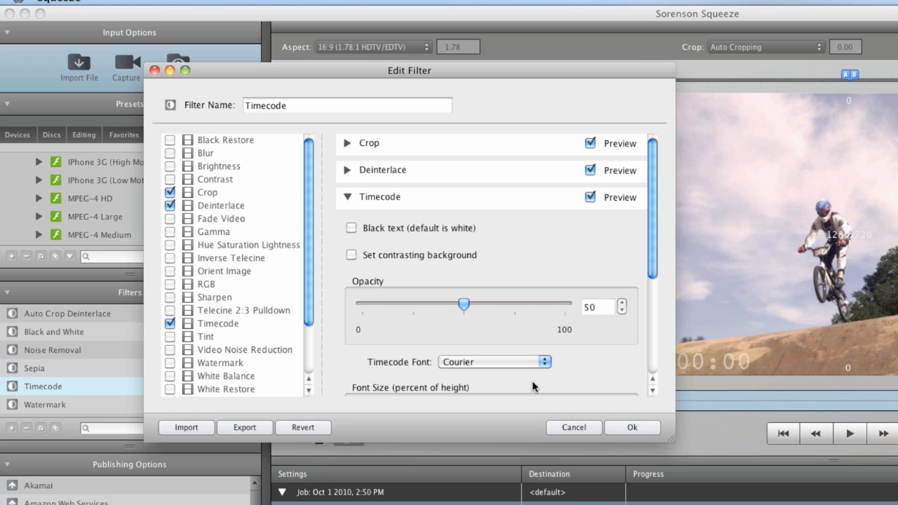
left_click(629, 427)
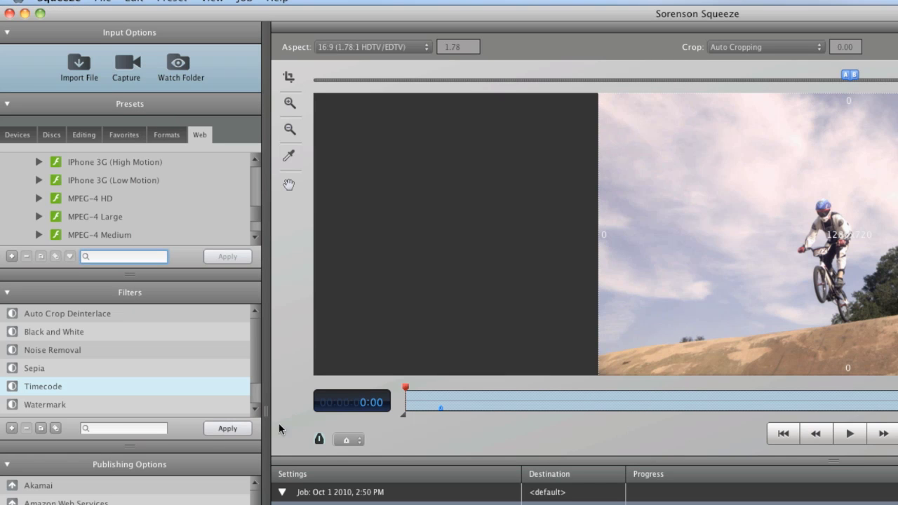
left_click(242, 429)
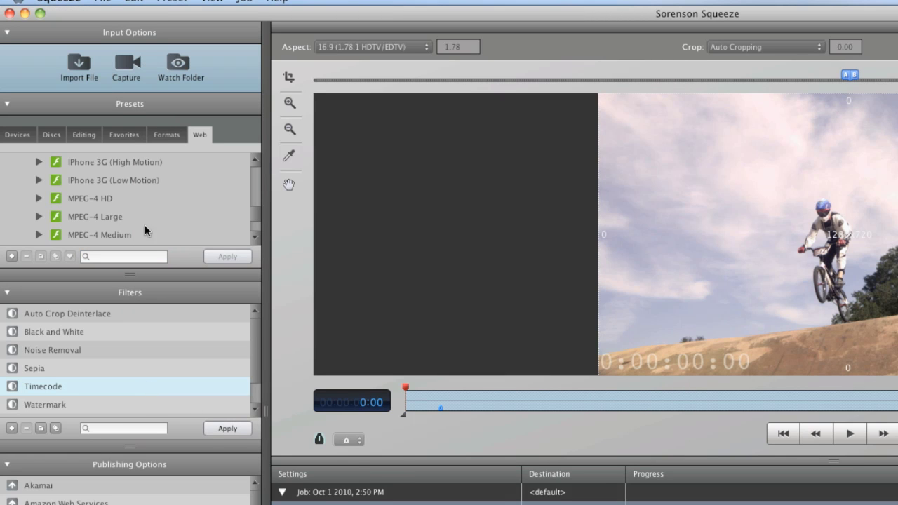
left_click(103, 218)
left_click(239, 256)
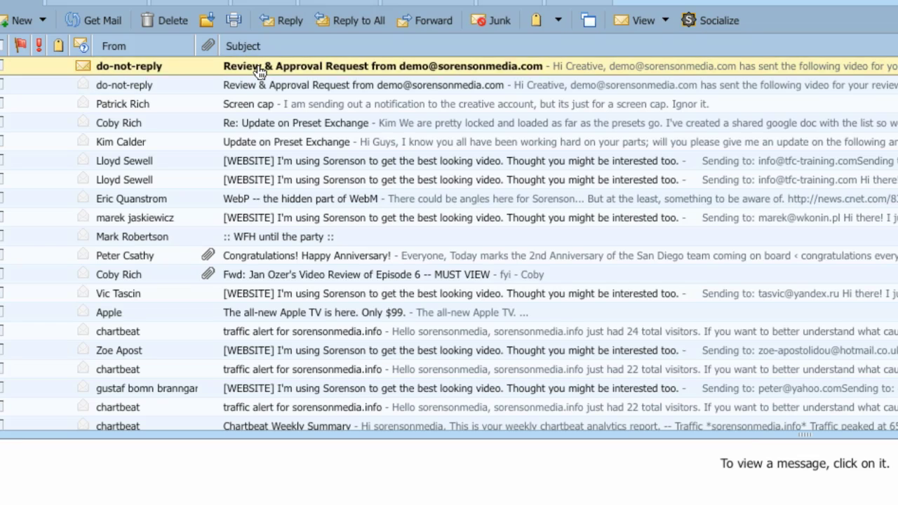
Step: Open the Review & Approval Request email in the Zimbra inbox
left_click(259, 69)
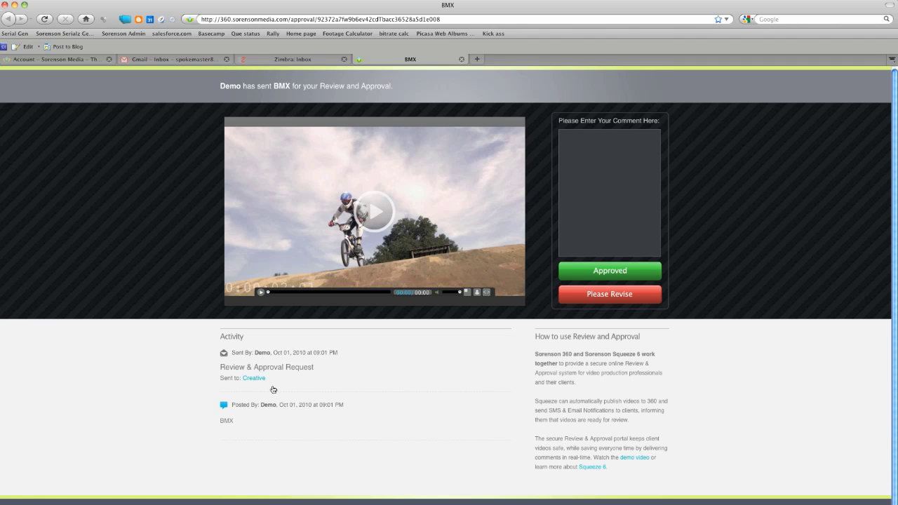
Step: Reject the BMX video with Please Revise, then scroll down to the Activity list
left_click(609, 294)
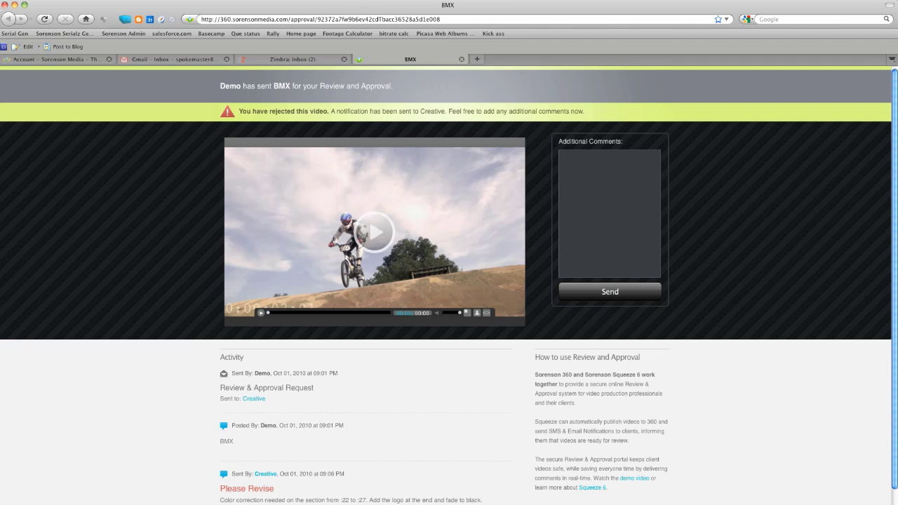
scroll(343, 429, "down", 2)
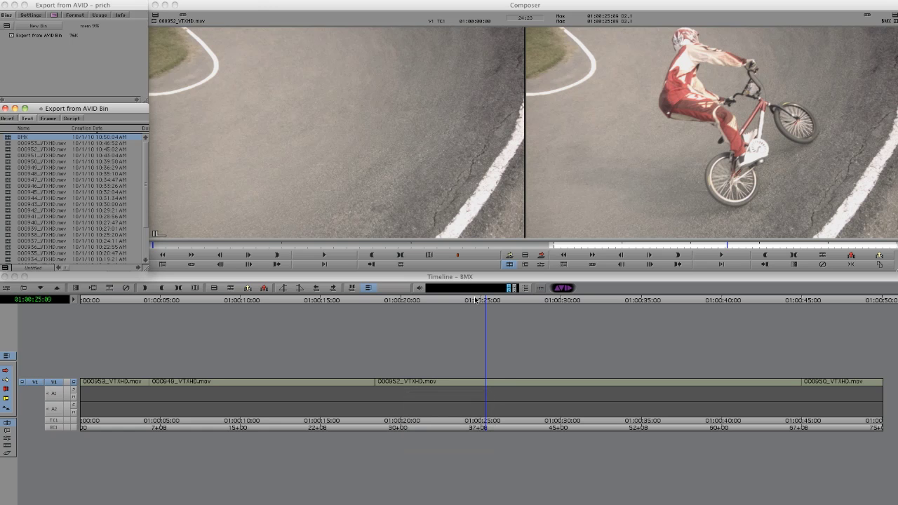
Step: Move the BMX timeline position back to about 01:00:19, just before the :22 section
left_click(475, 301)
left_click(410, 301)
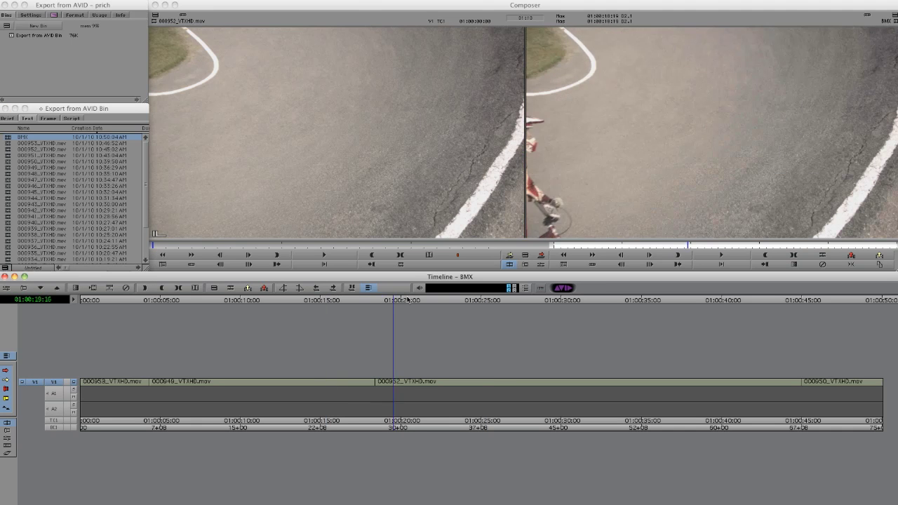